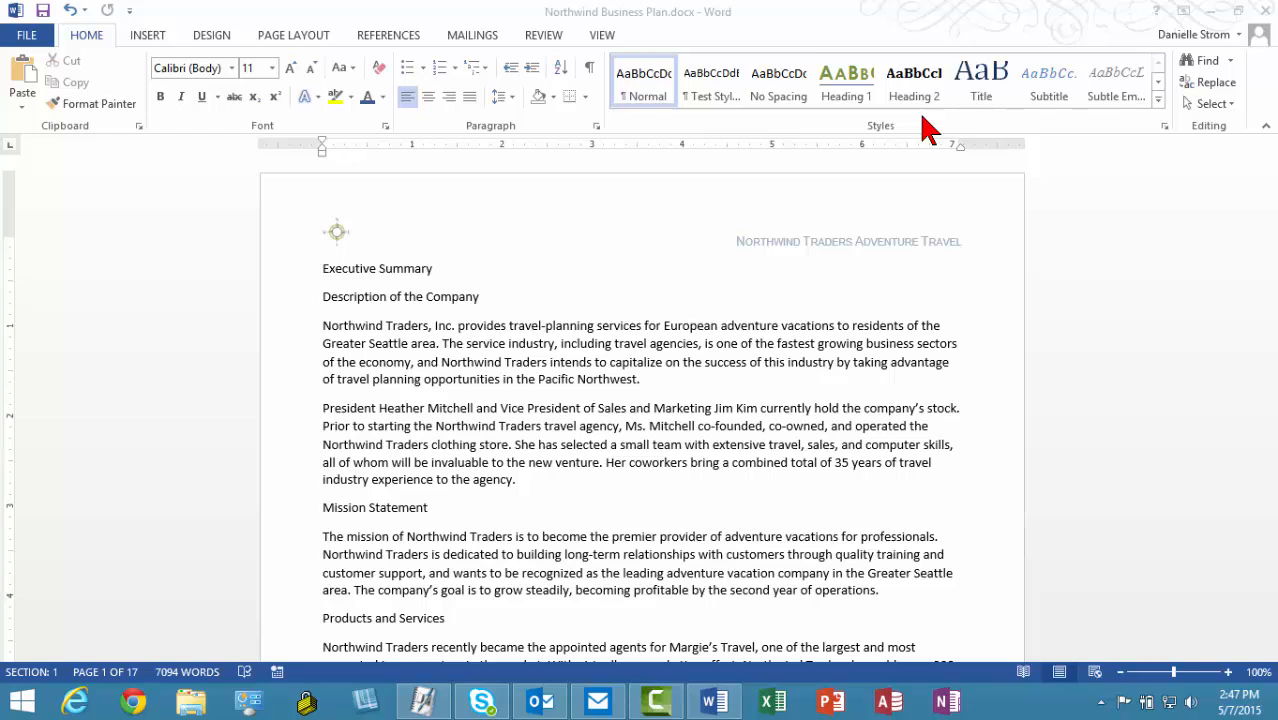
Step: Browse the full Styles gallery, then apply Heading 1 to Executive Summary
click(1163, 113)
click(1160, 103)
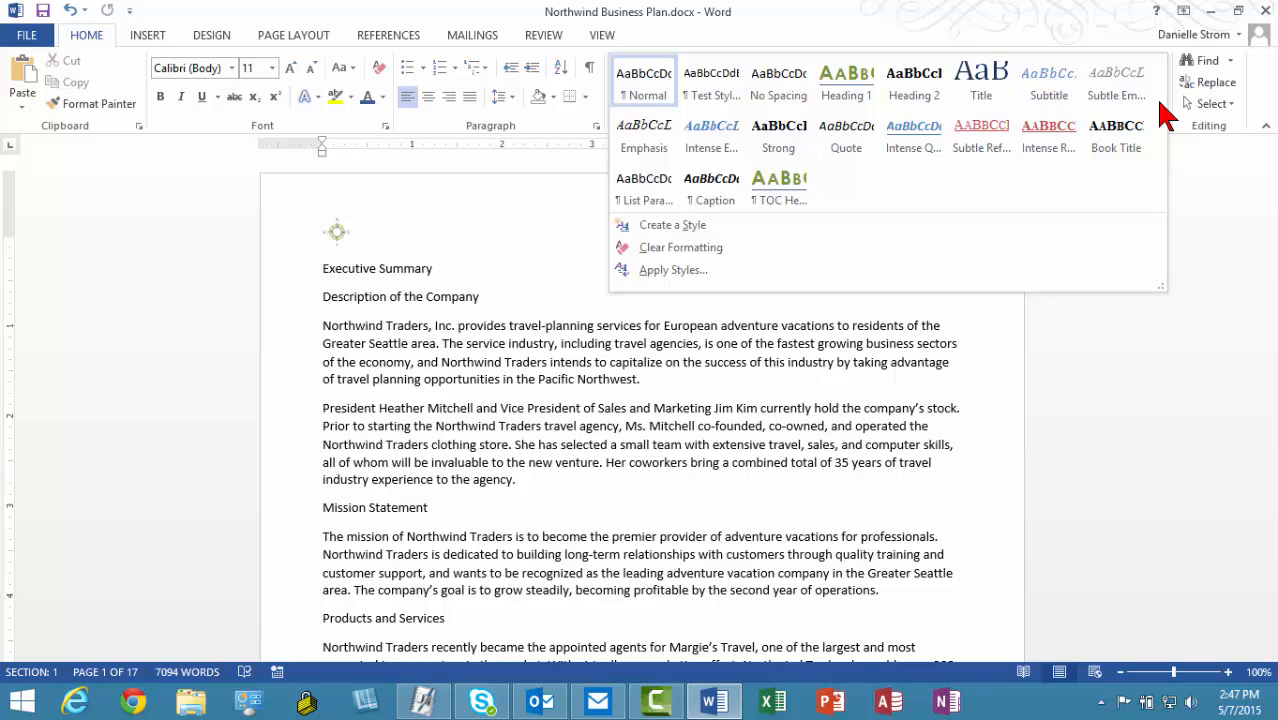
click(915, 322)
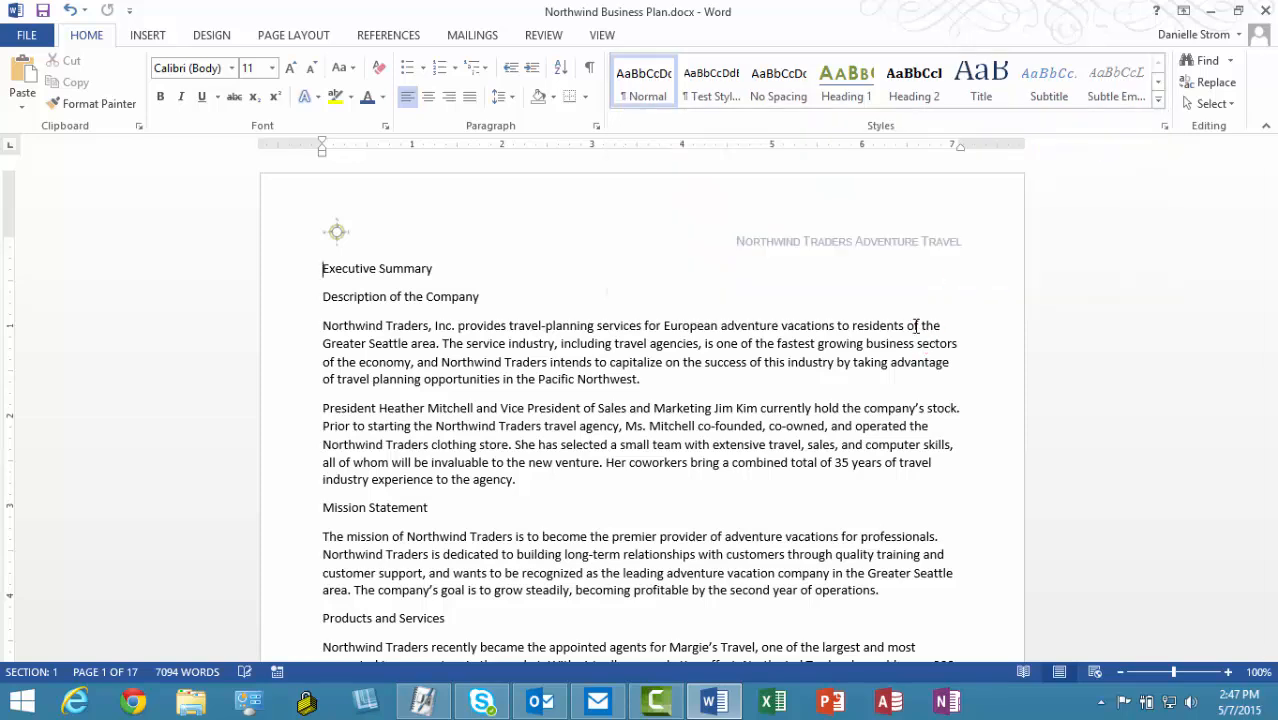
click(1164, 127)
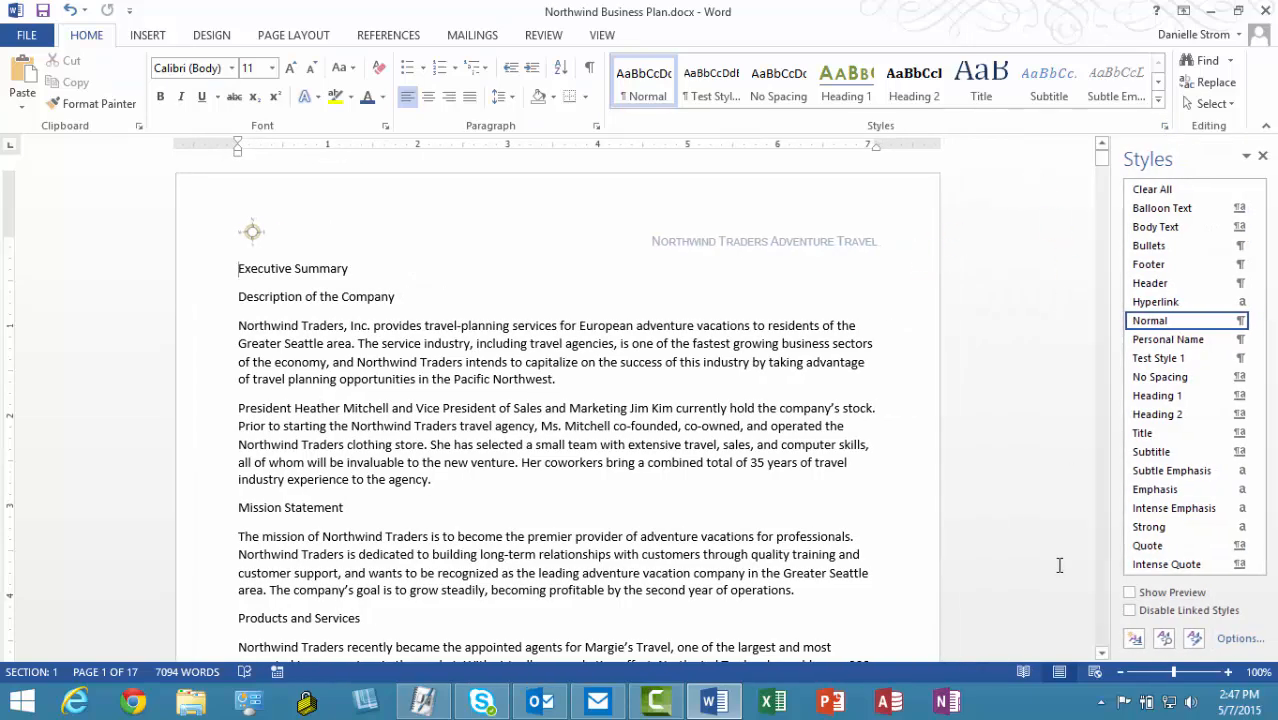
click(1262, 157)
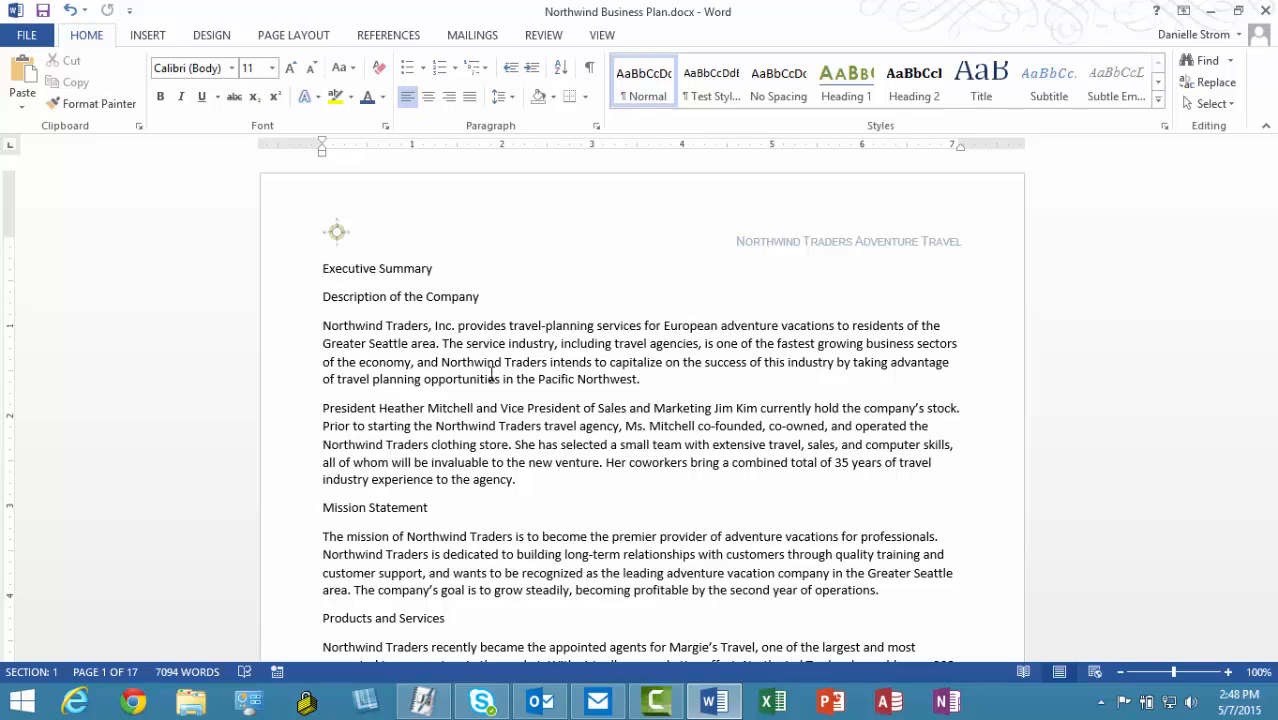
click(370, 272)
click(845, 92)
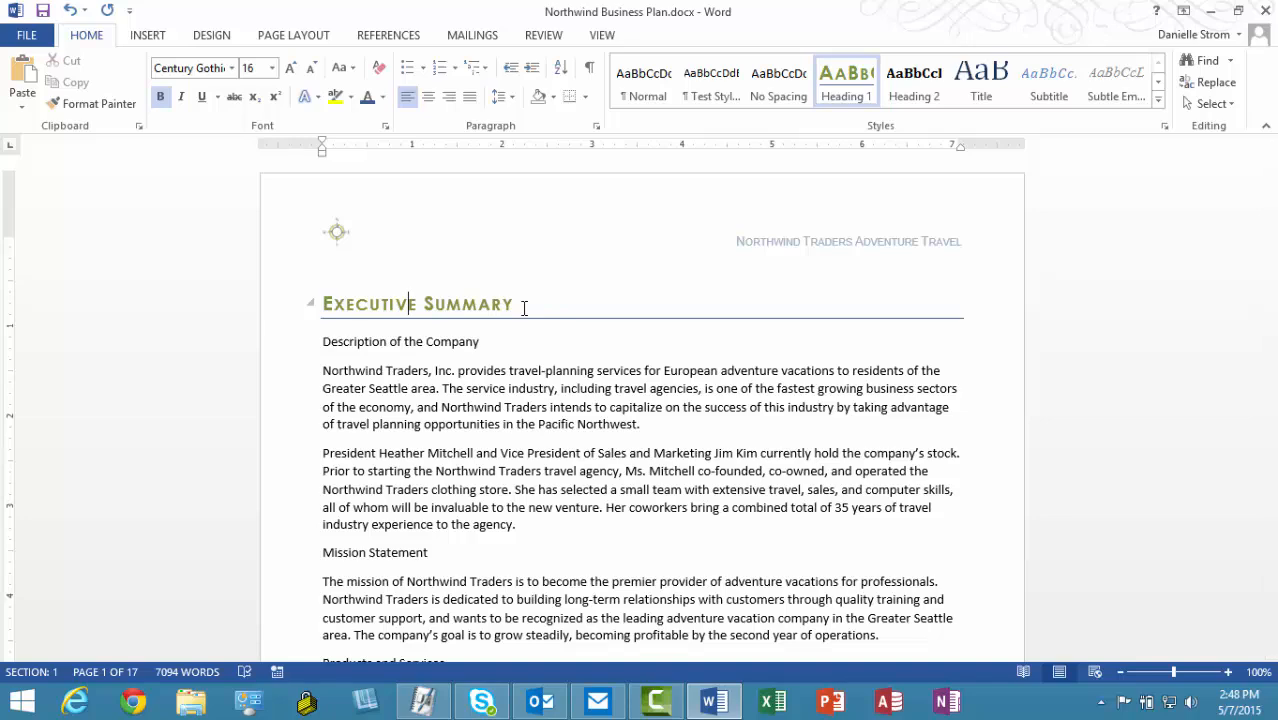
Step: Apply Heading 2 to Description of the Company, Mission Statement, and Products and Services
scroll(518, 304, down, 1)
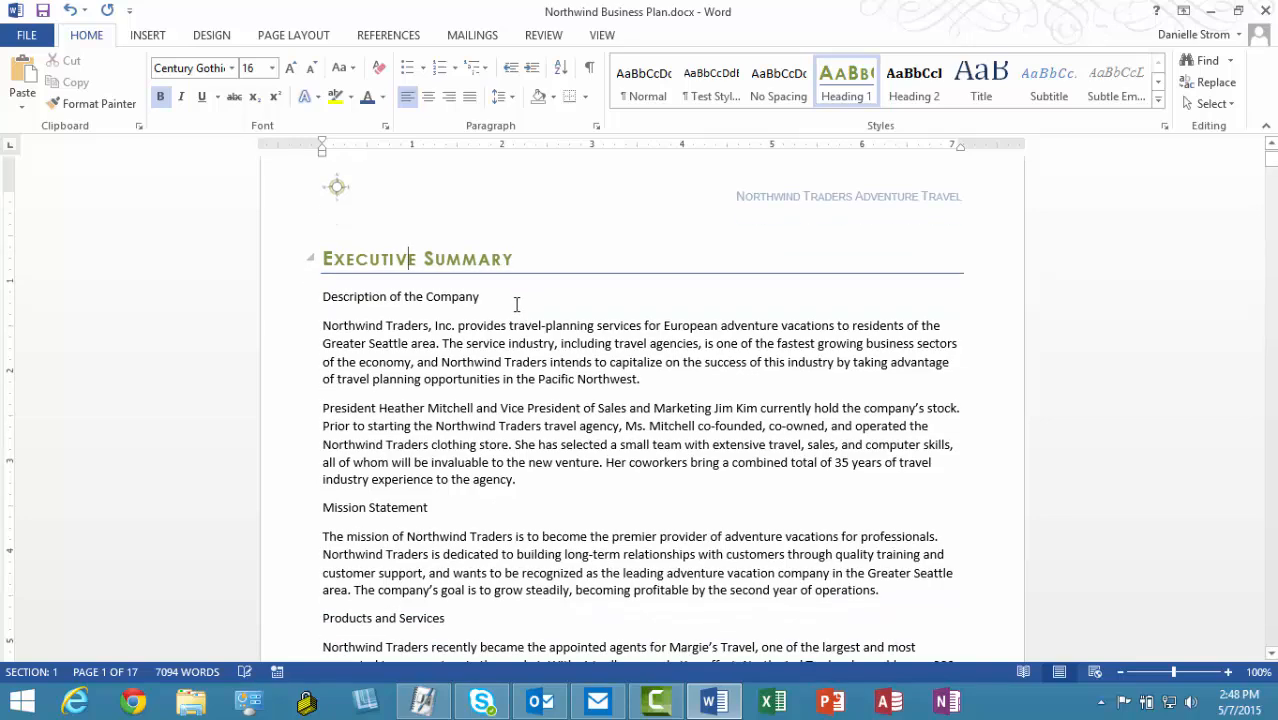
click(418, 297)
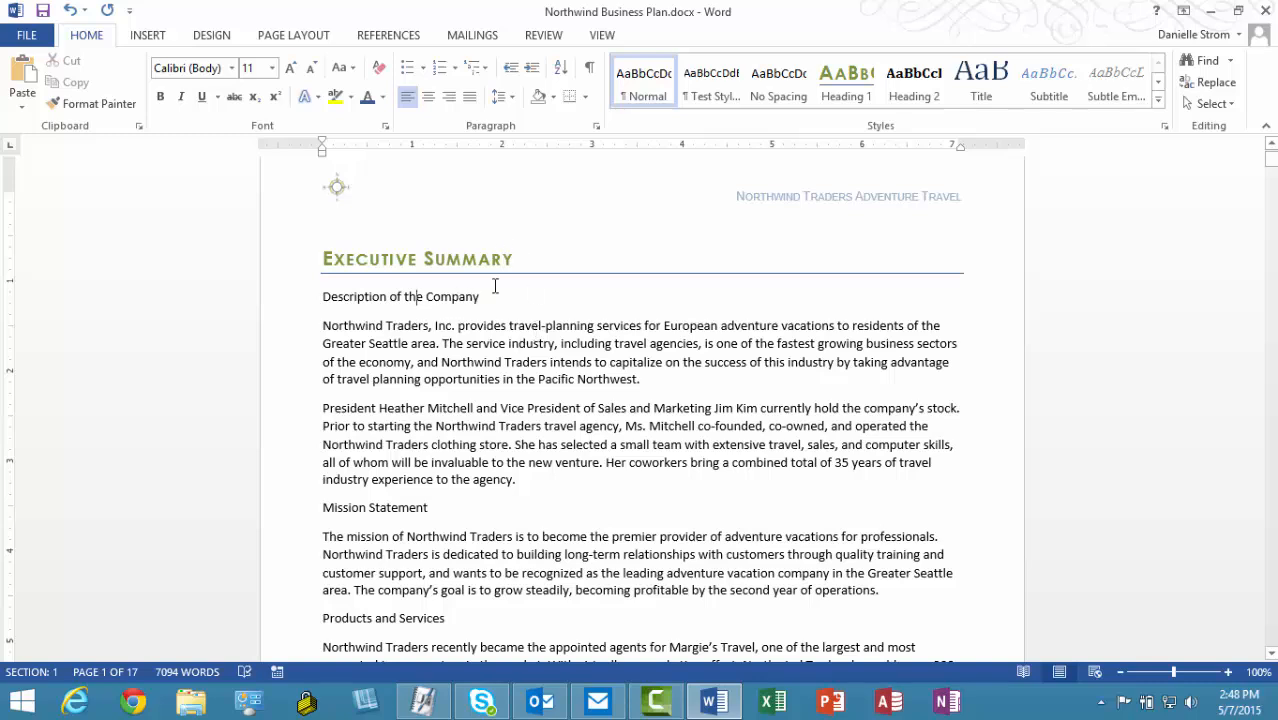
click(911, 96)
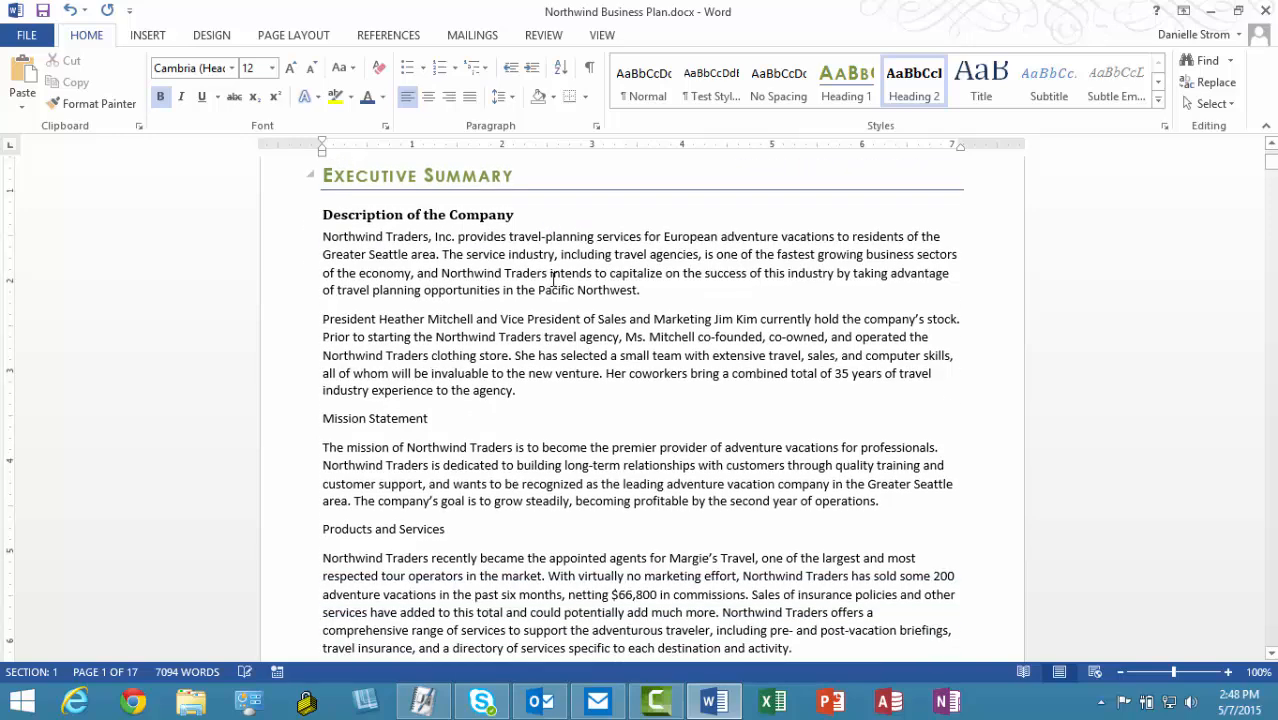
scroll(415, 321, down, 3)
click(415, 321)
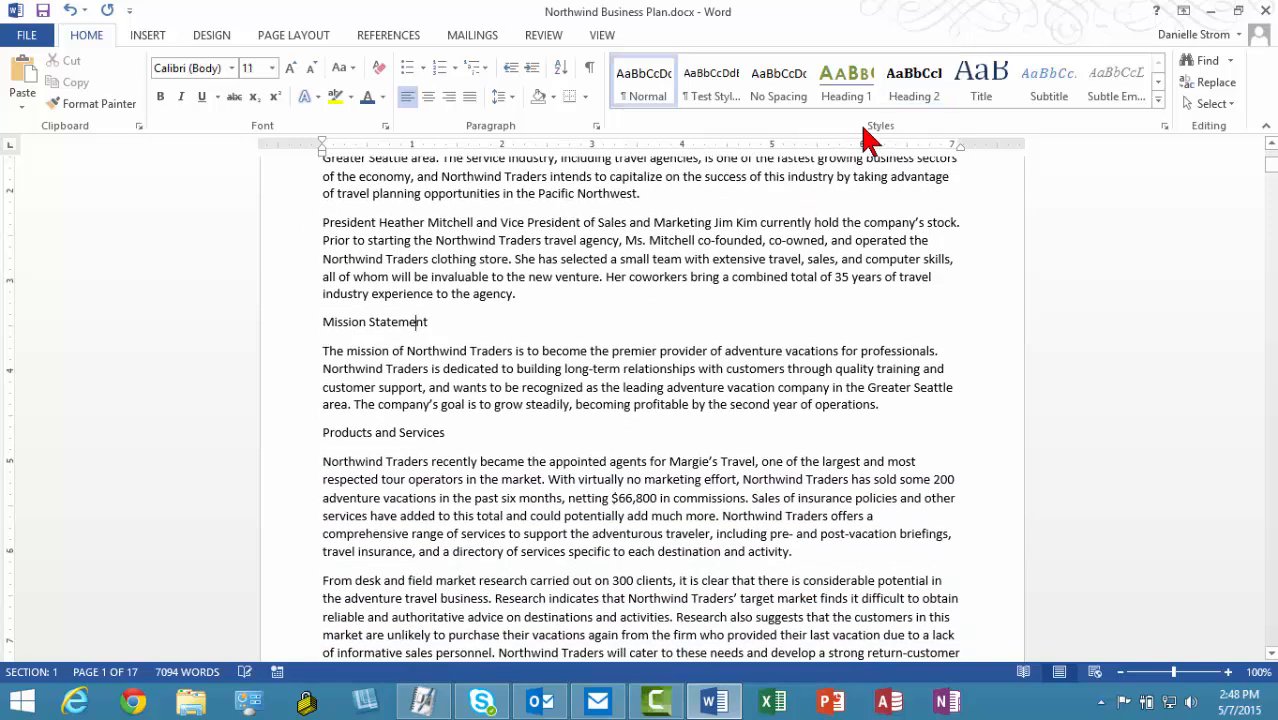
click(900, 88)
scroll(449, 303, down, 3)
click(449, 300)
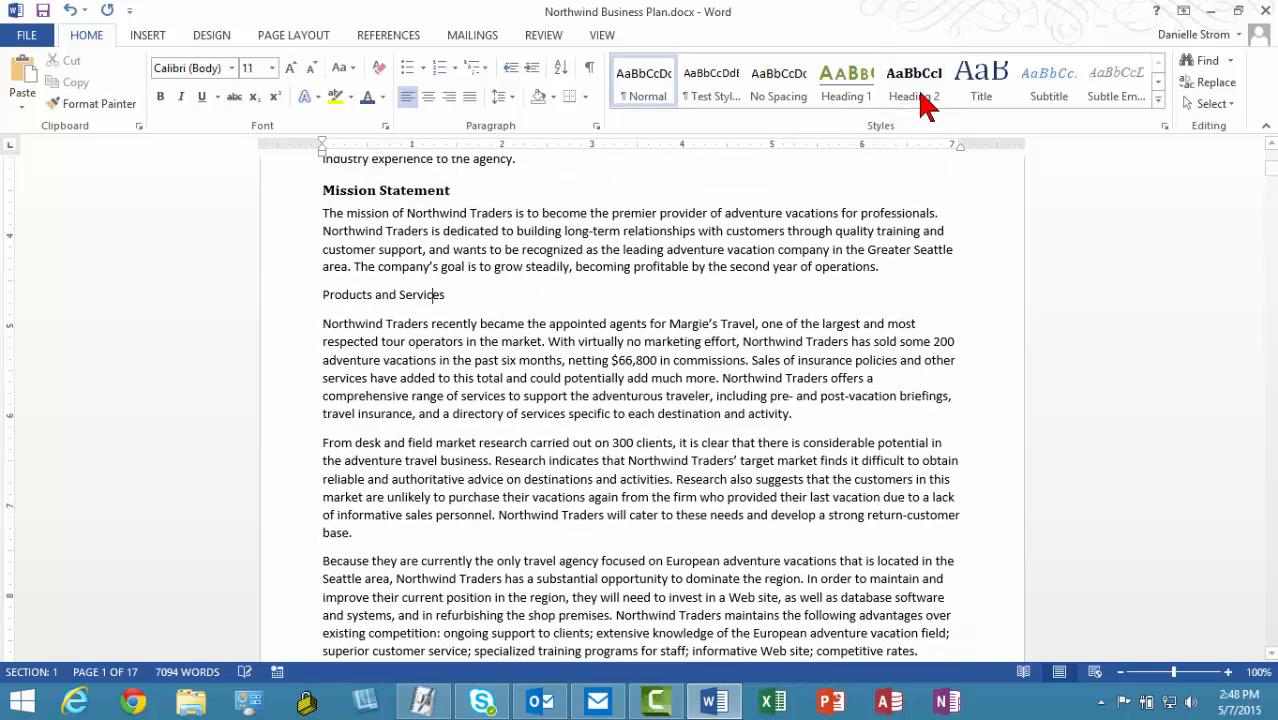
click(914, 96)
scroll(483, 370, down, 4)
scroll(484, 372, down, 15)
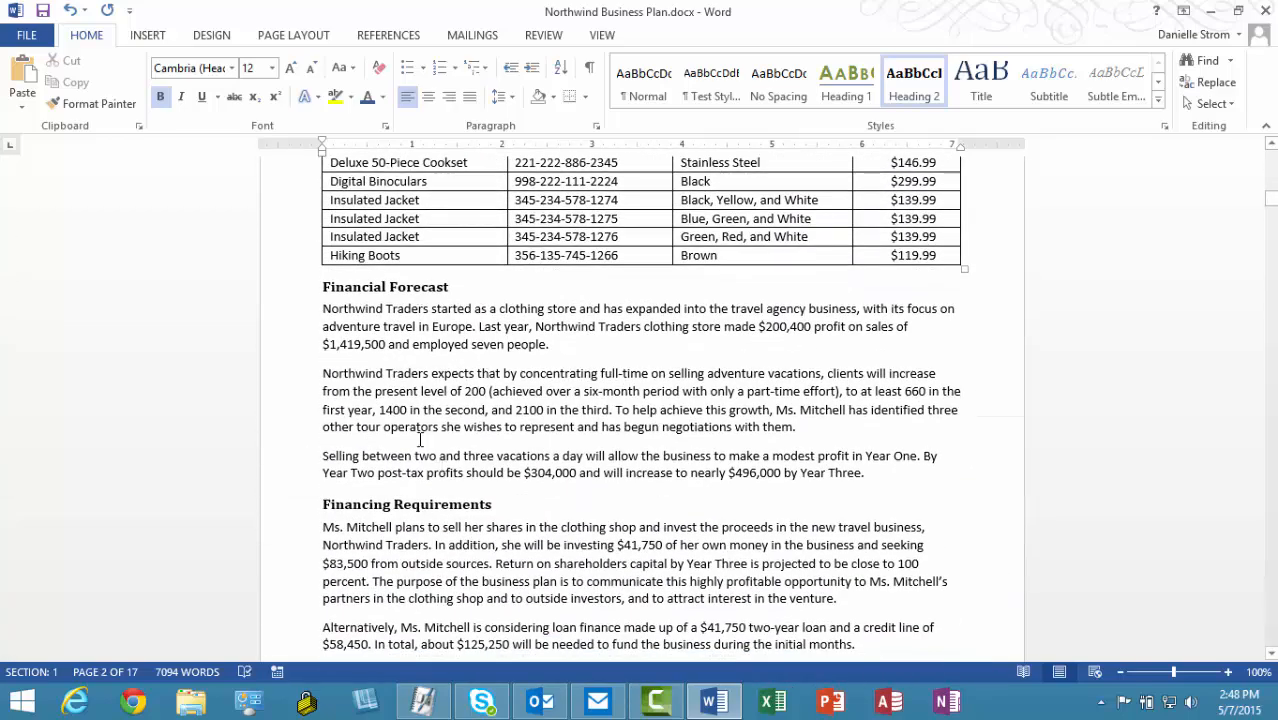
scroll(421, 505, down, 8)
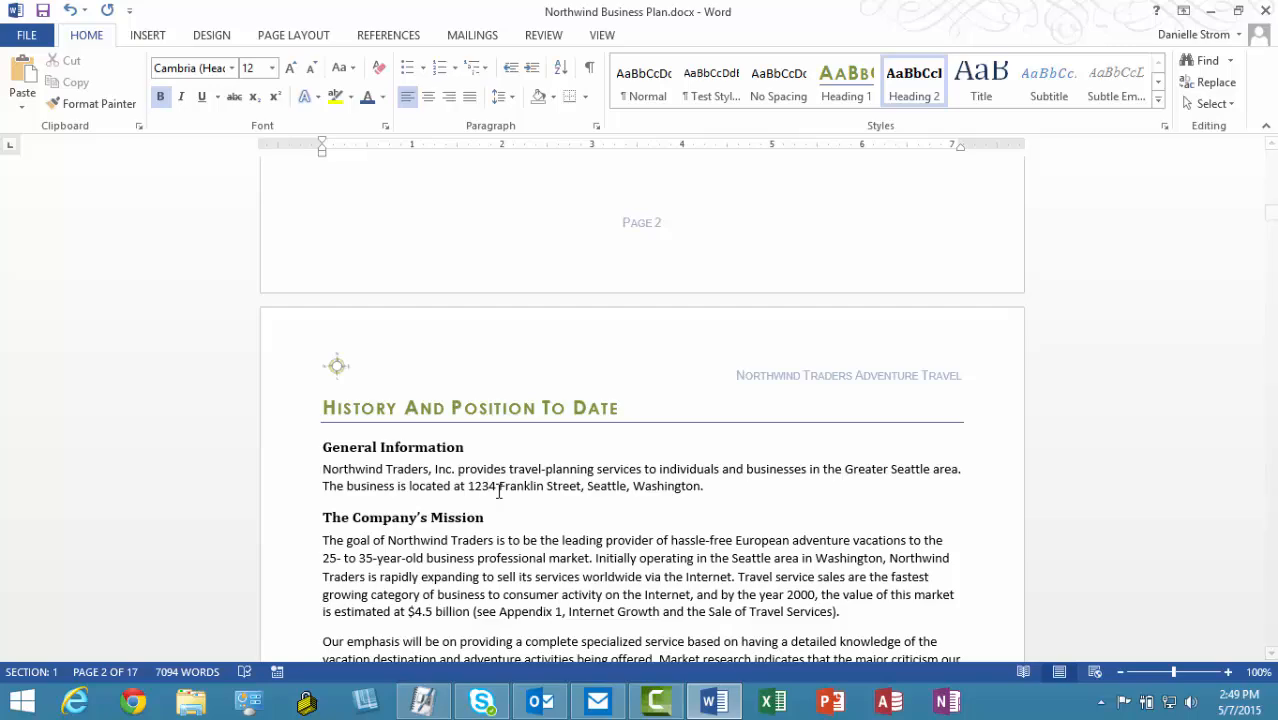
scroll(499, 490, up, 20)
scroll(499, 492, up, 10)
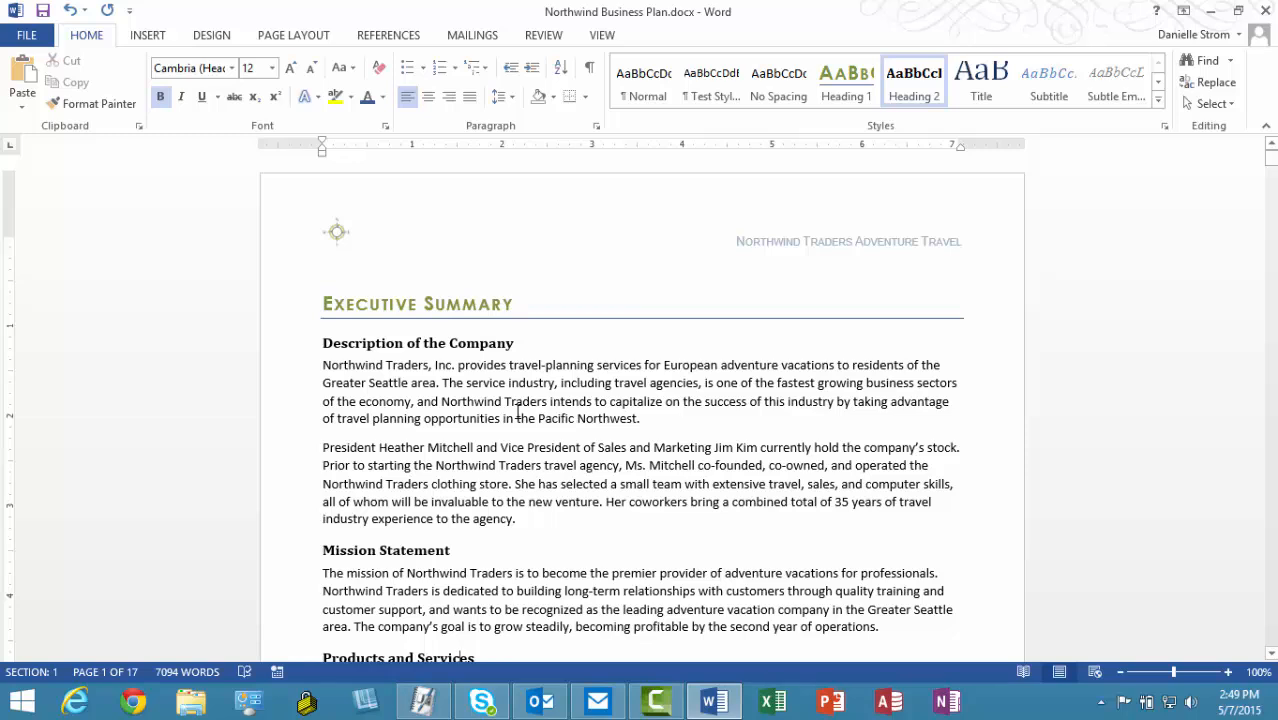
Step: Reformat the Executive Summary heading in 18-pt Cambria with dark blue text
click(323, 303)
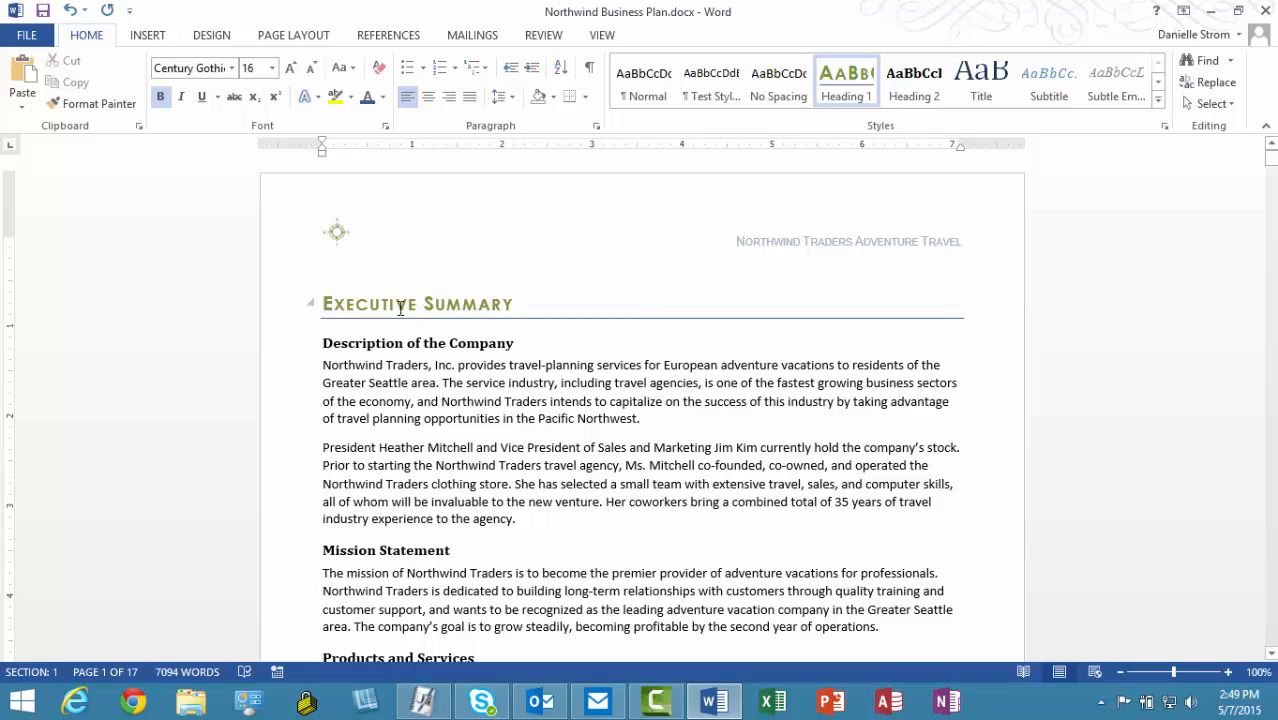
click(274, 315)
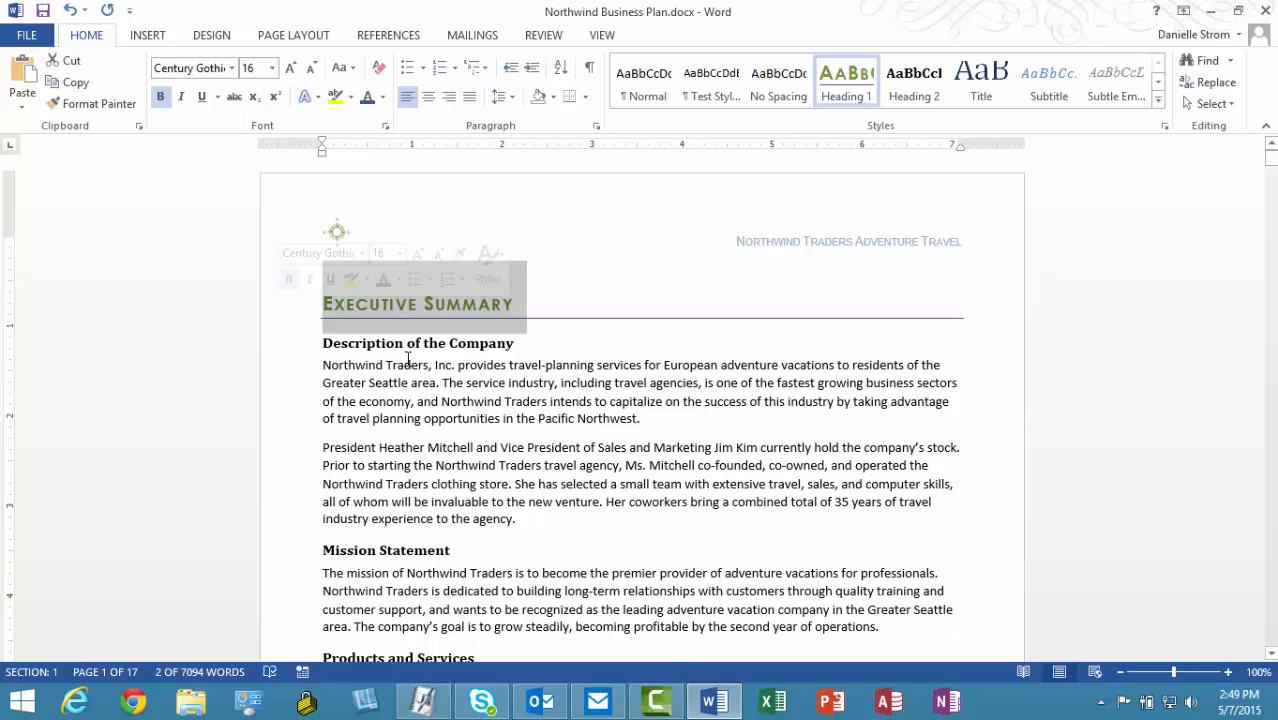
click(362, 253)
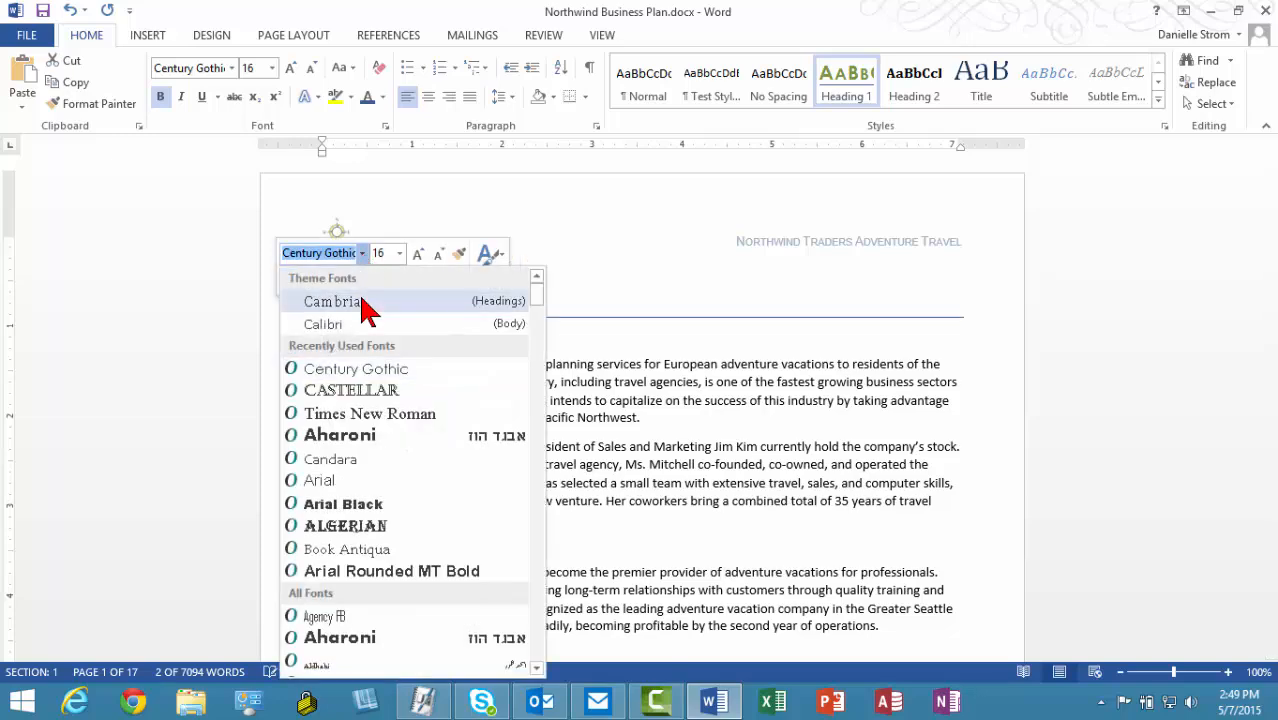
click(362, 301)
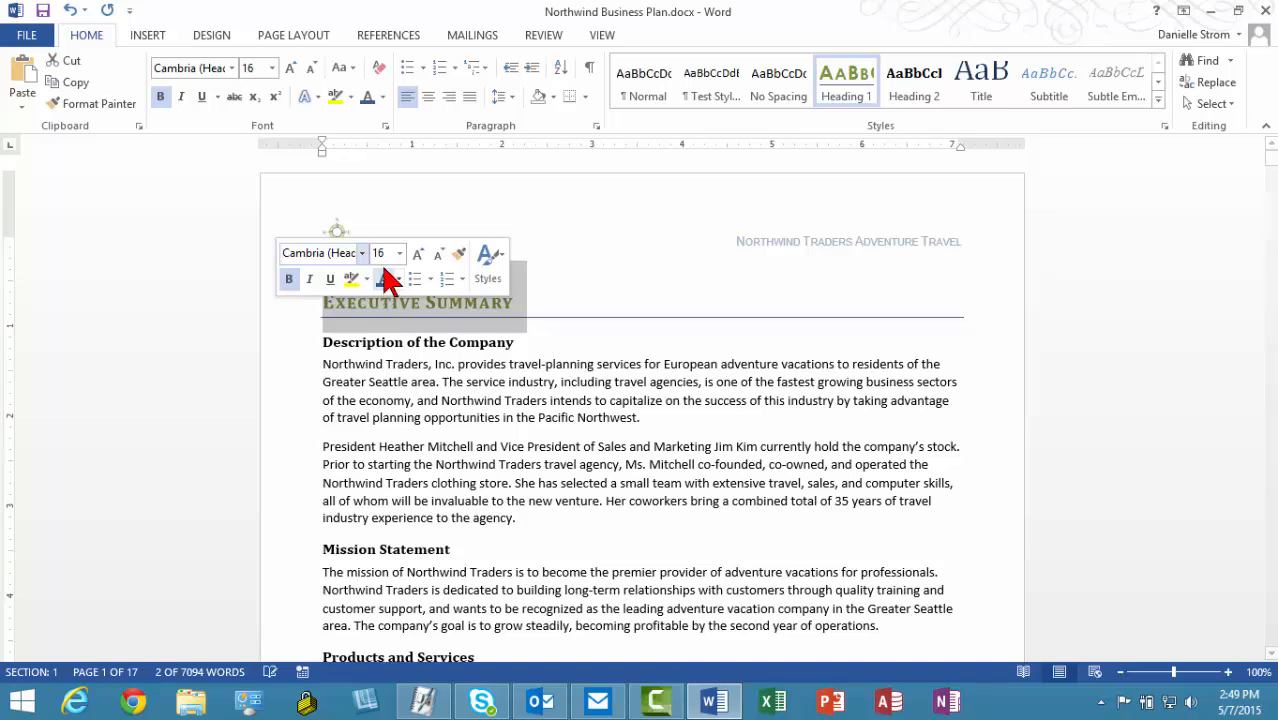
click(418, 254)
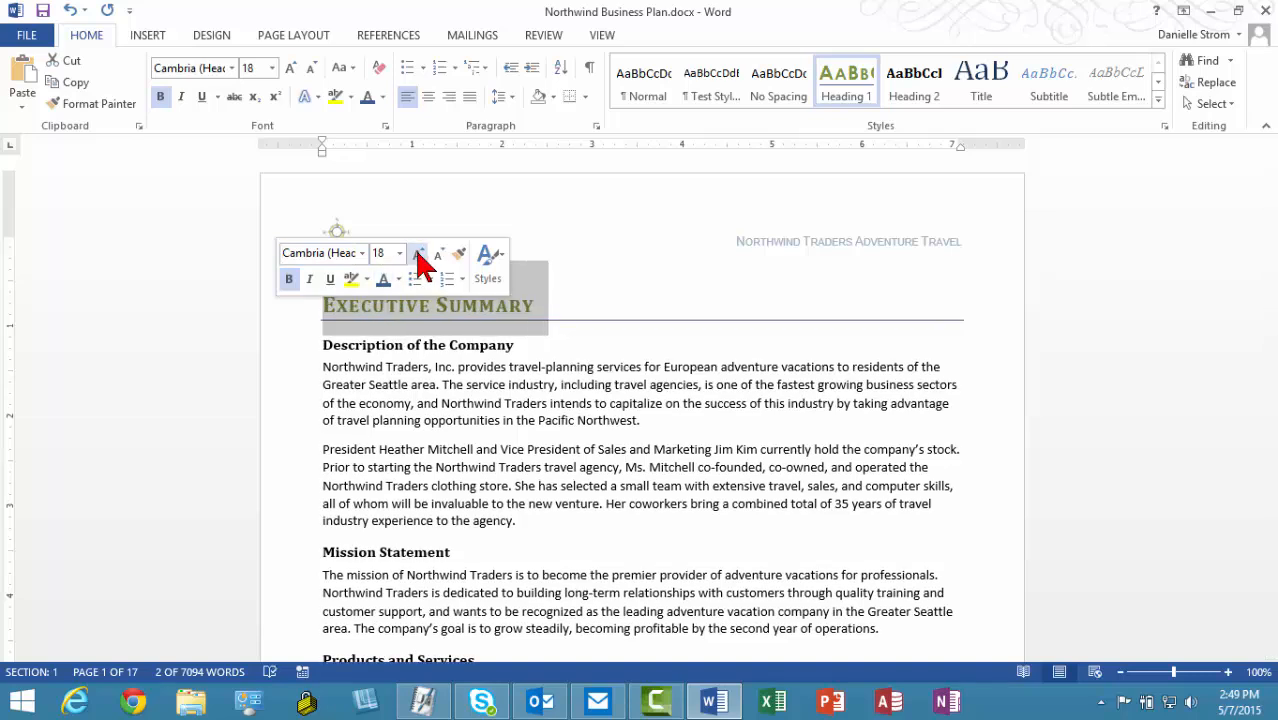
click(398, 279)
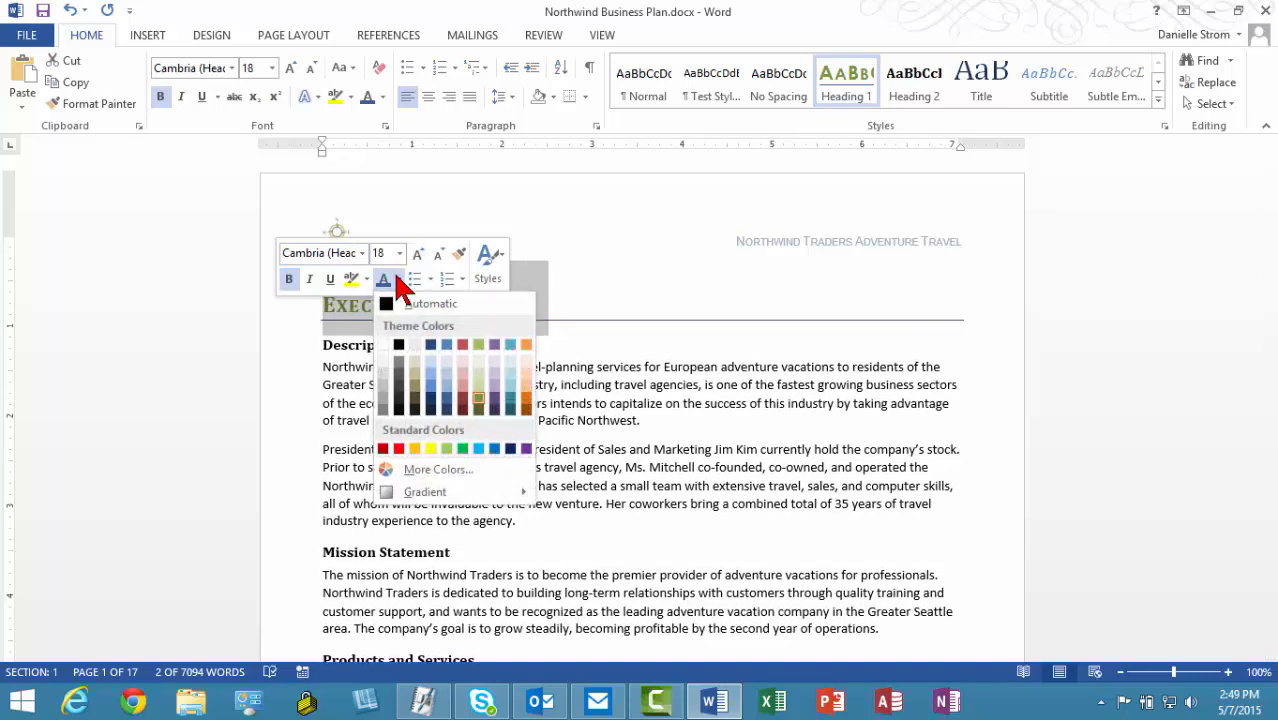
click(447, 407)
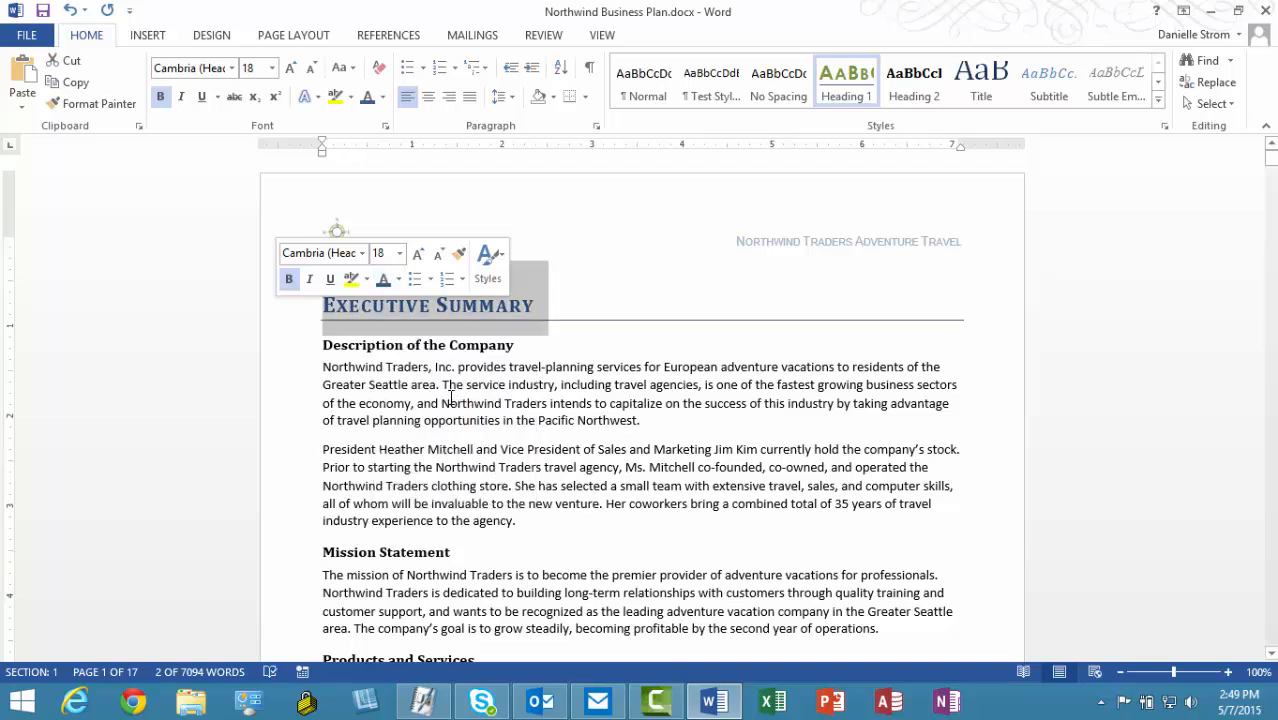
click(324, 304)
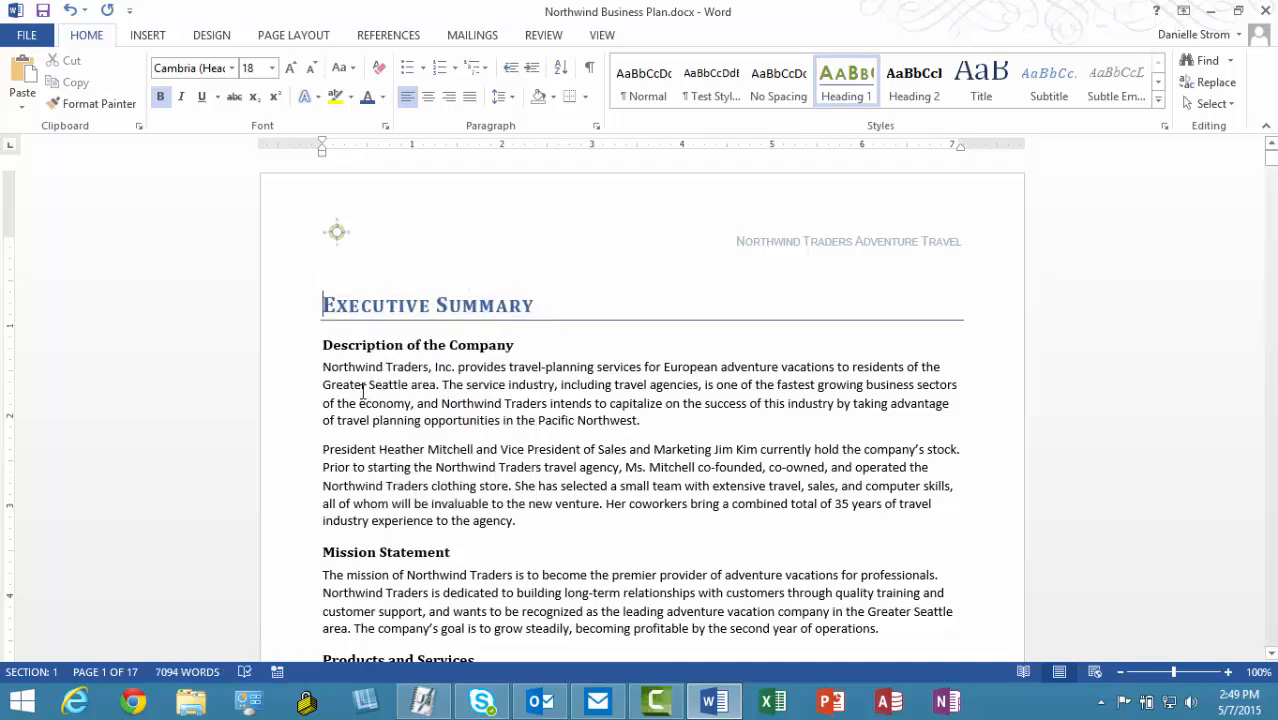
Step: Update the Heading 1 style to match the reformatted Executive Summary heading
click(282, 316)
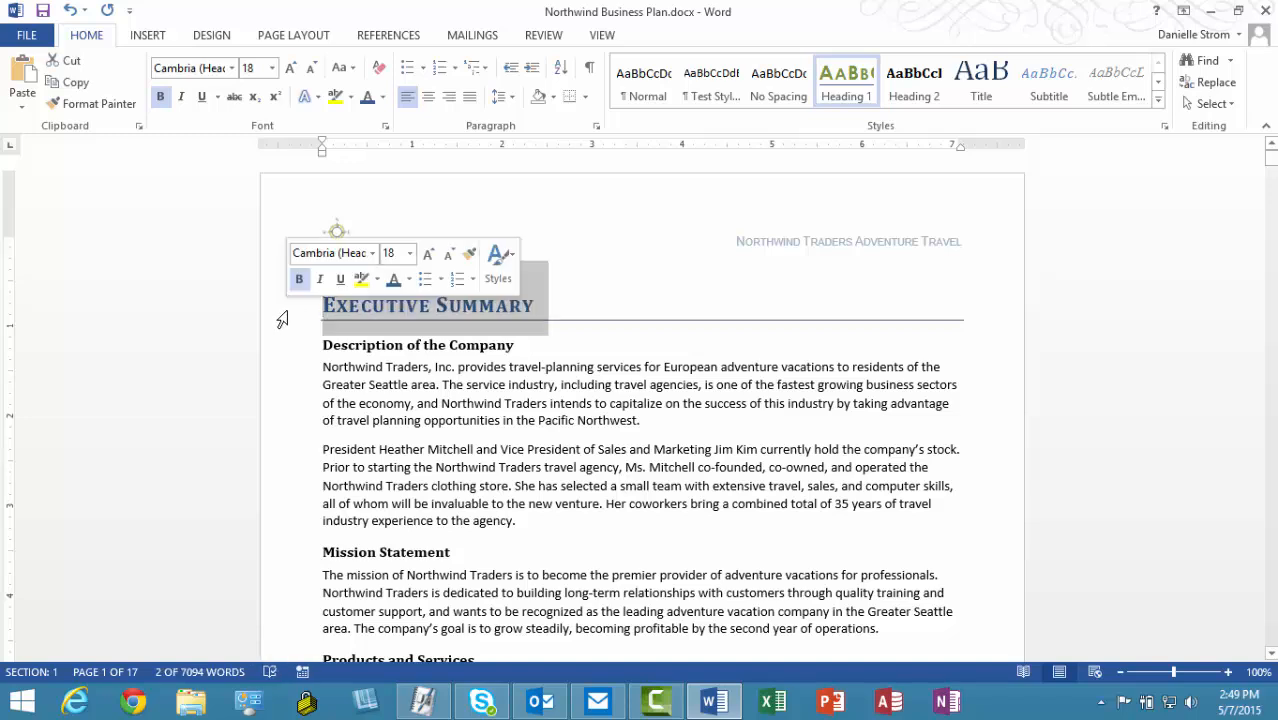
right_click(838, 90)
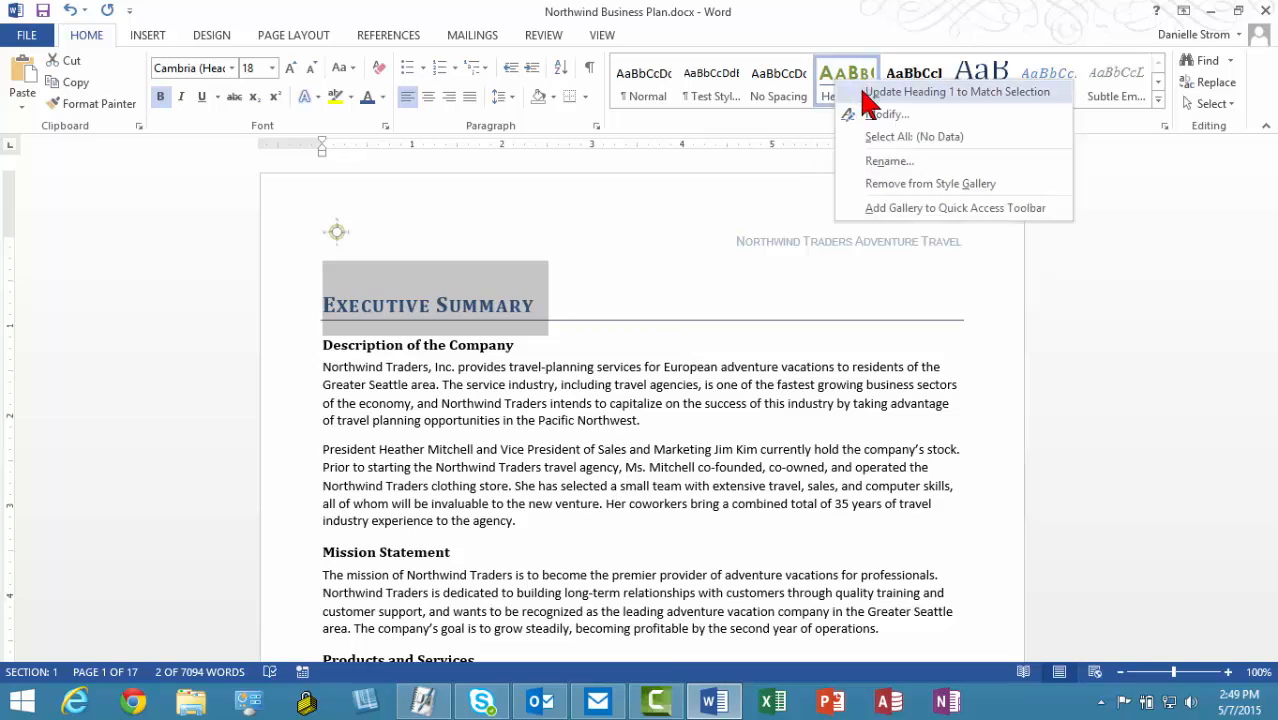
click(866, 91)
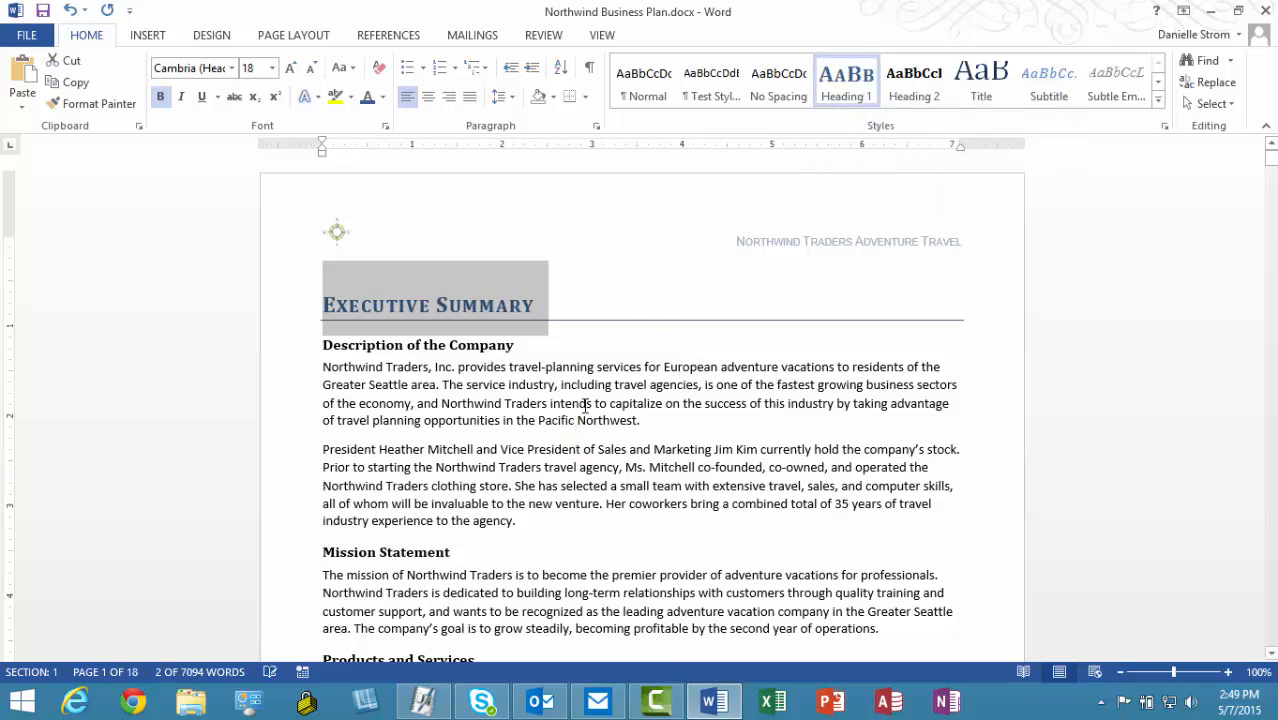
click(587, 404)
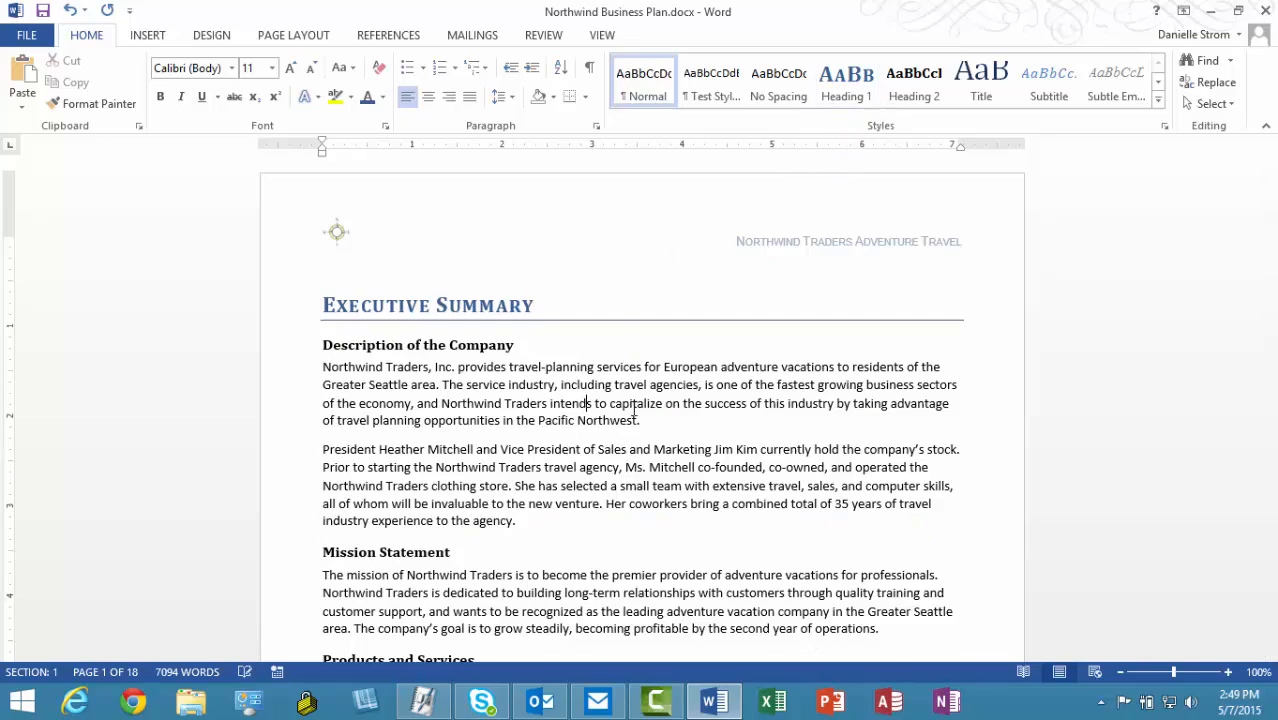
scroll(616, 437, down, 20)
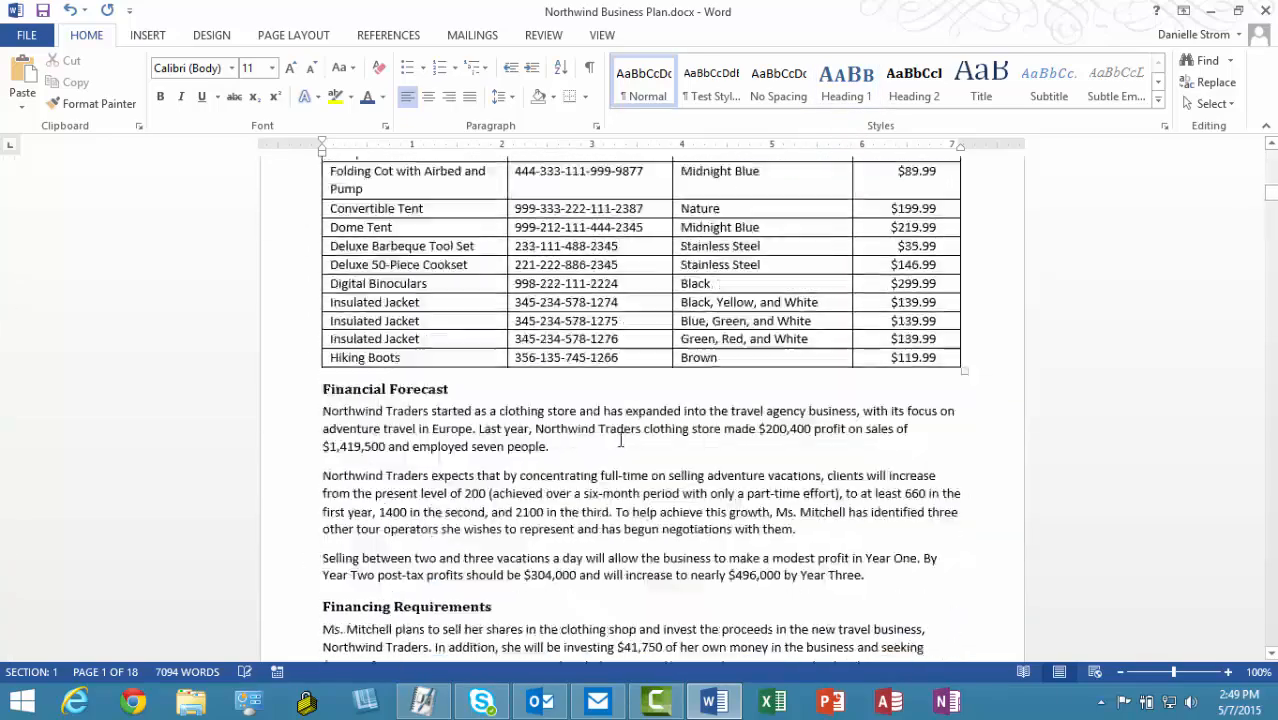
scroll(628, 452, down, 10)
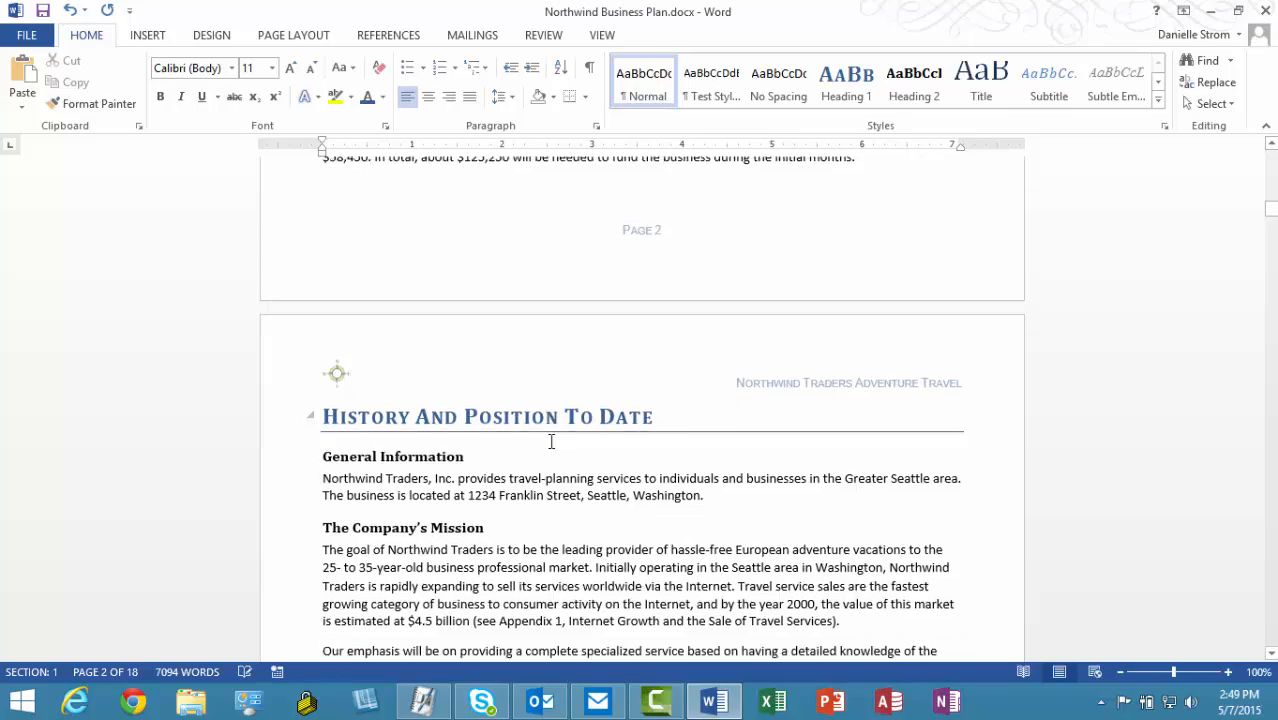
scroll(553, 441, down, 20)
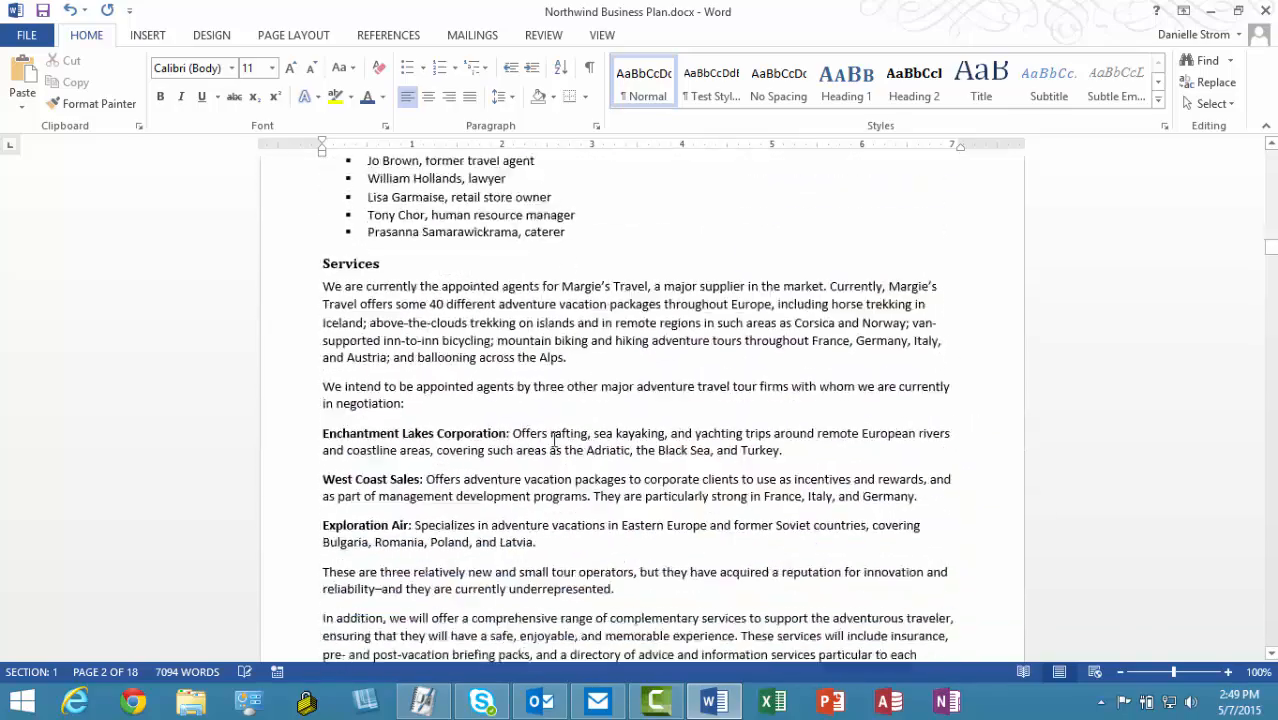
scroll(553, 441, down, 20)
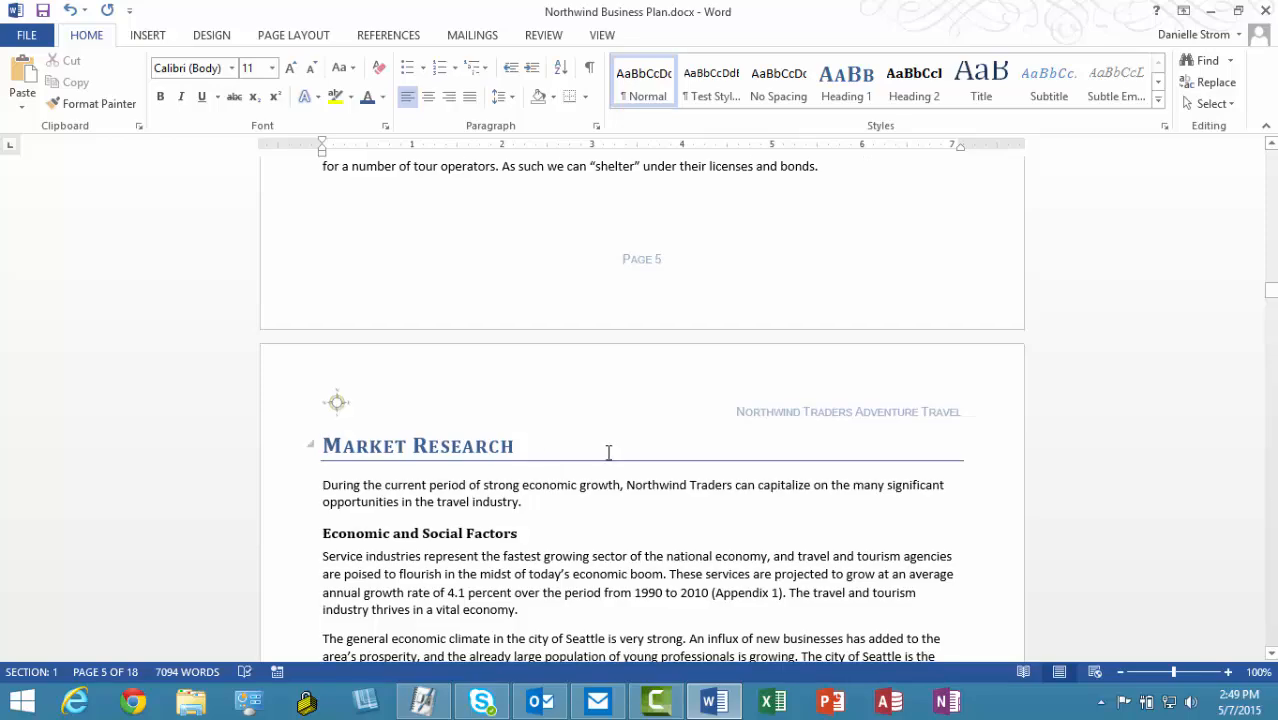
drag(1270, 290, 1270, 160)
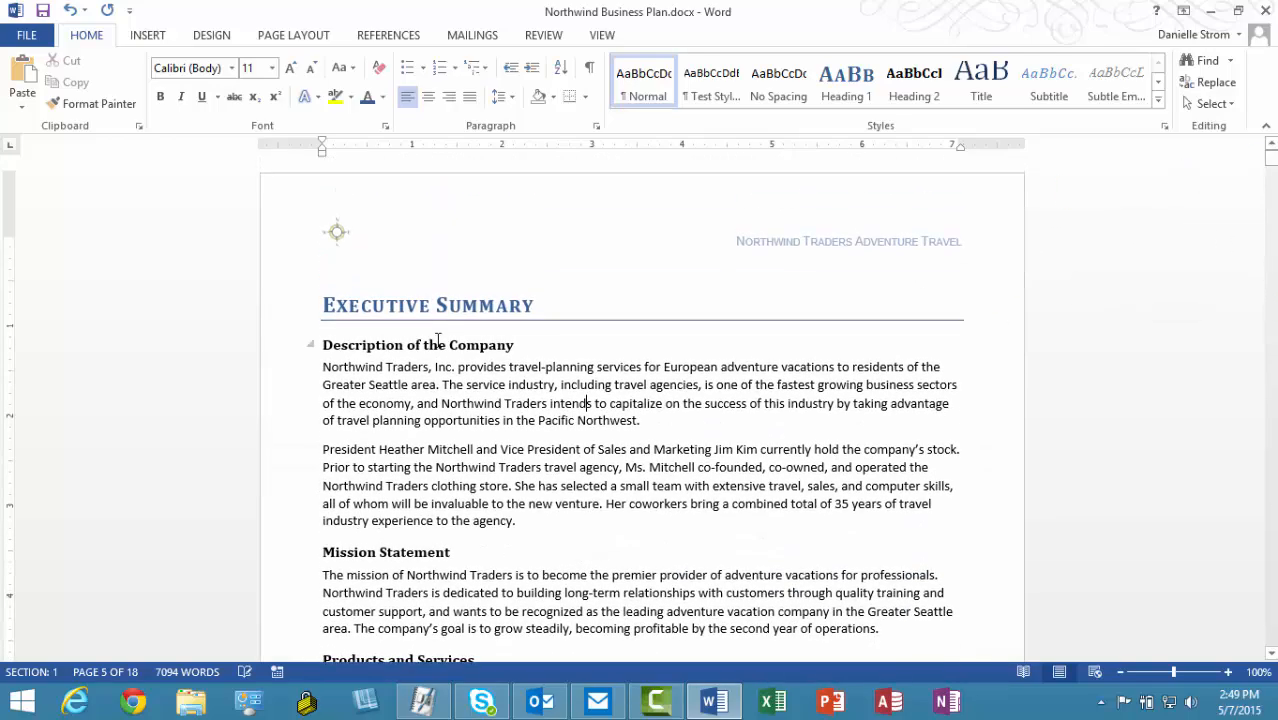
click(323, 305)
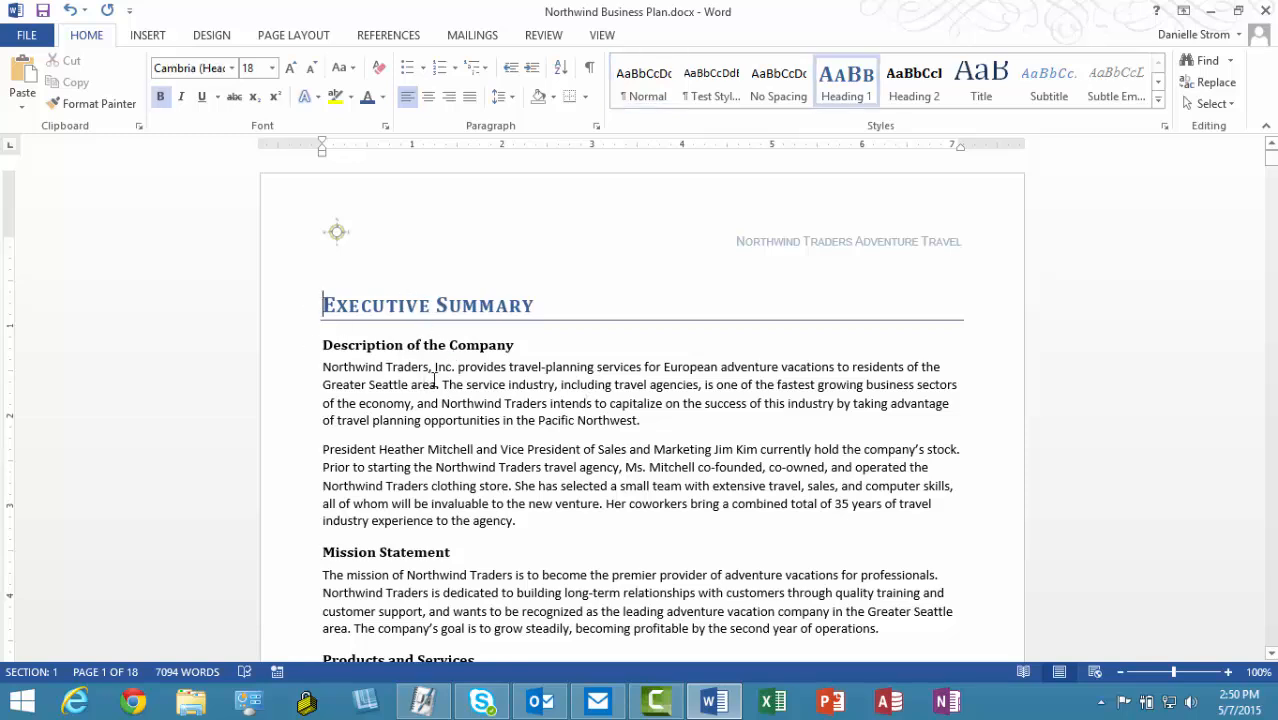
Step: Colour the Description of the Company heading olive green
click(285, 352)
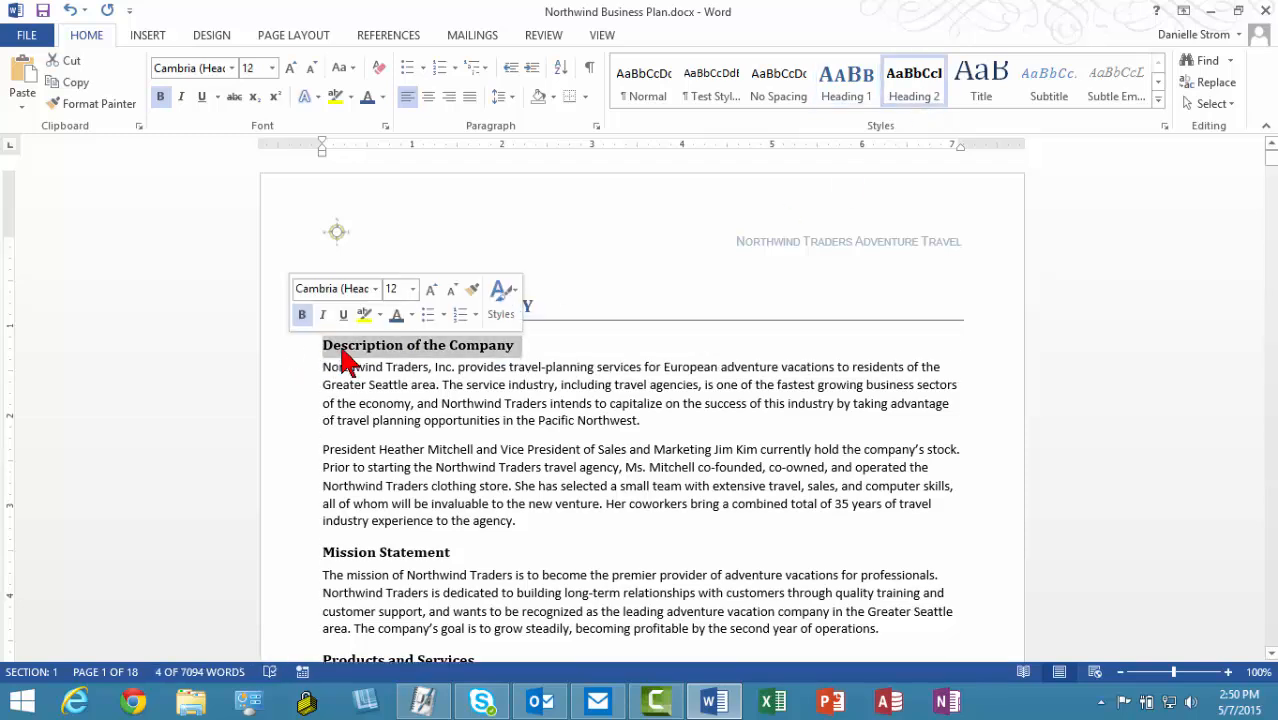
click(411, 315)
click(493, 434)
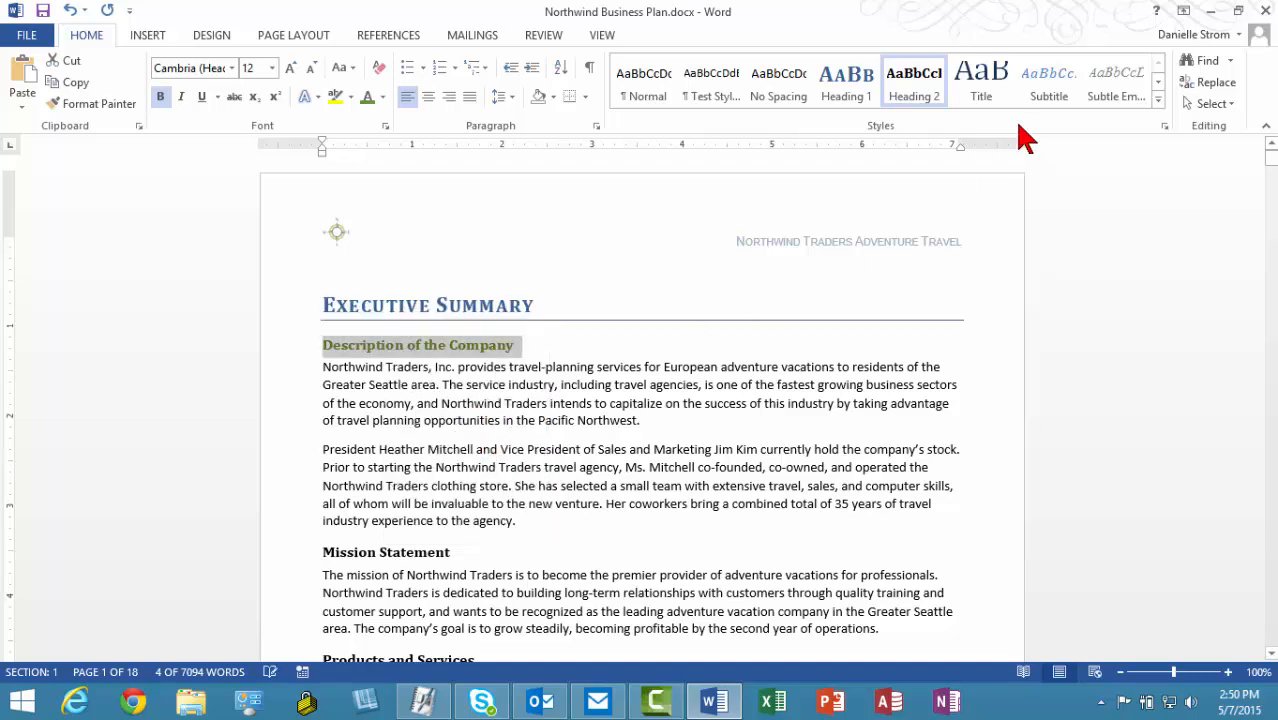
Step: Update the Heading 2 style to match the olive-green heading
right_click(914, 99)
click(960, 104)
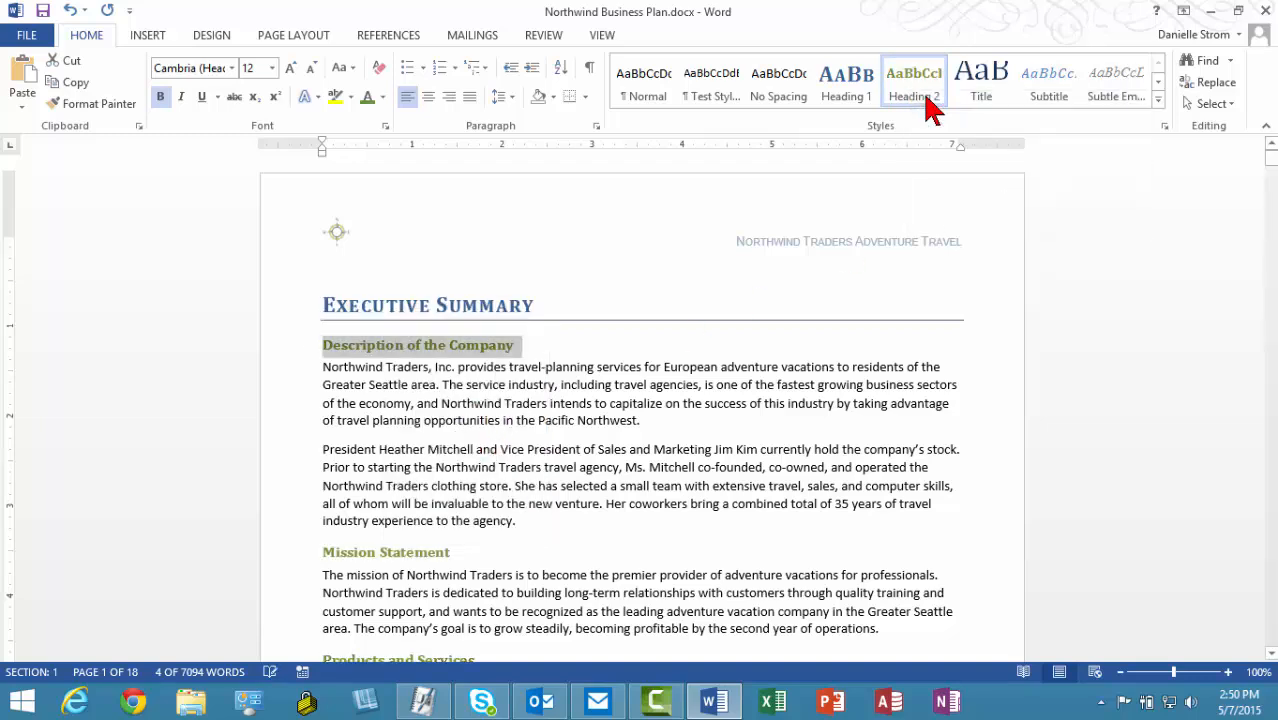
click(613, 362)
scroll(613, 362, down, 8)
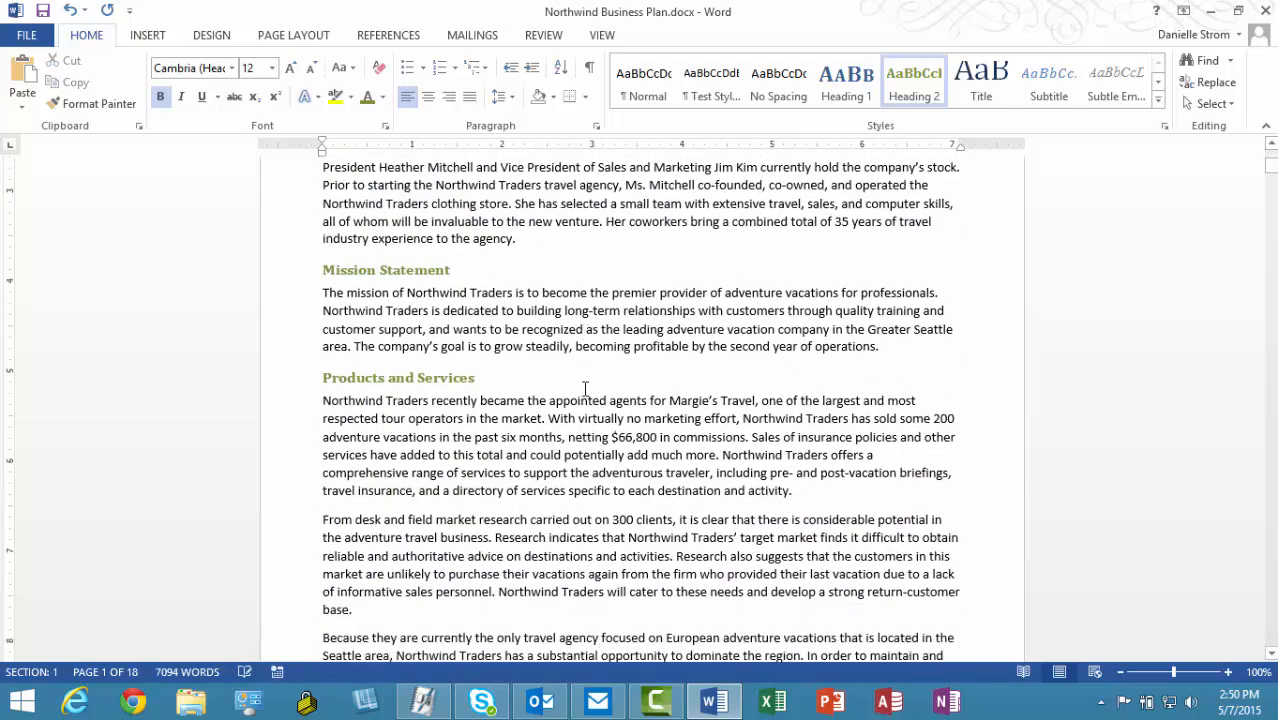
scroll(585, 389, up, 5)
scroll(585, 389, up, 3)
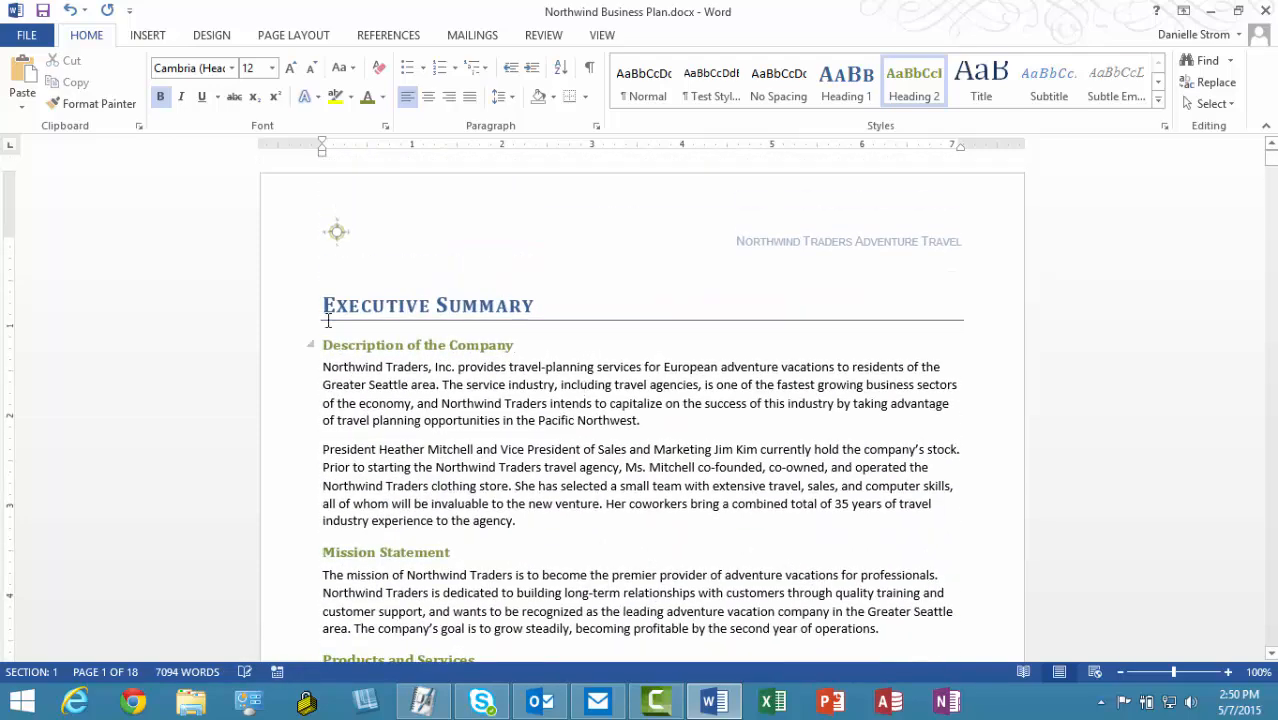
key(ctrl+Home)
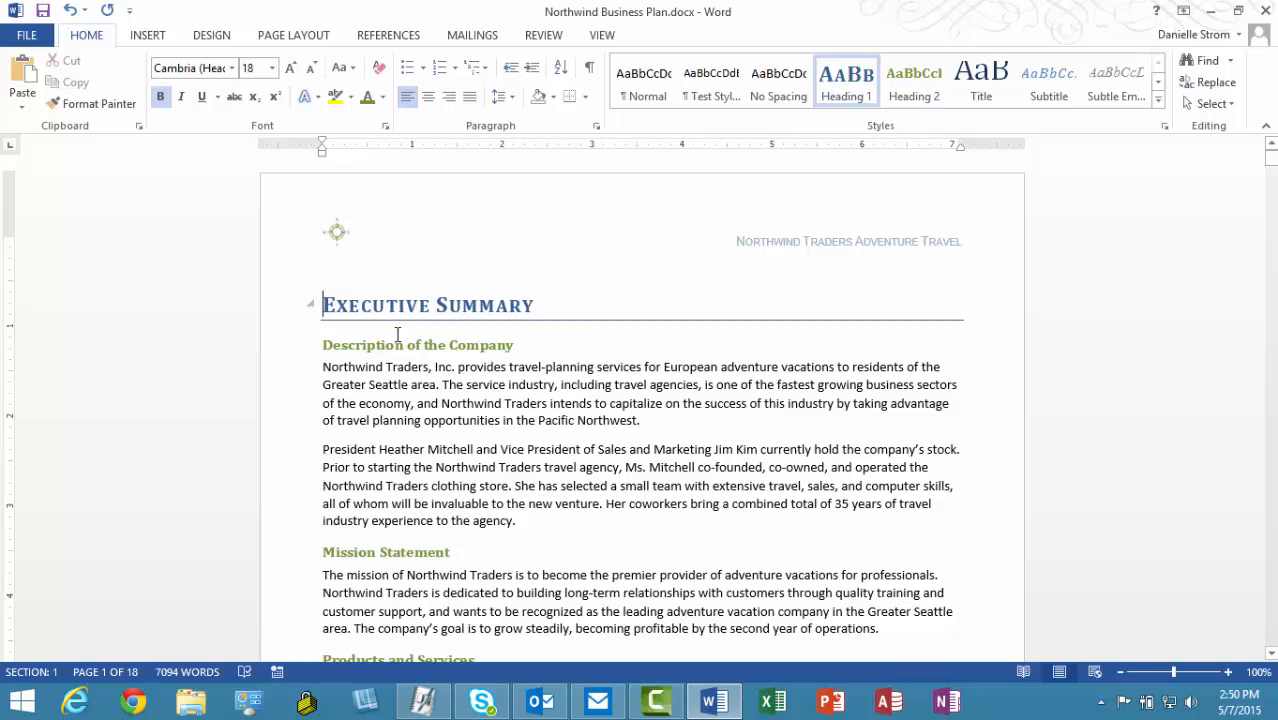
Step: Insert an Automatic Table 2 table of contents from the References tab and review it
click(385, 38)
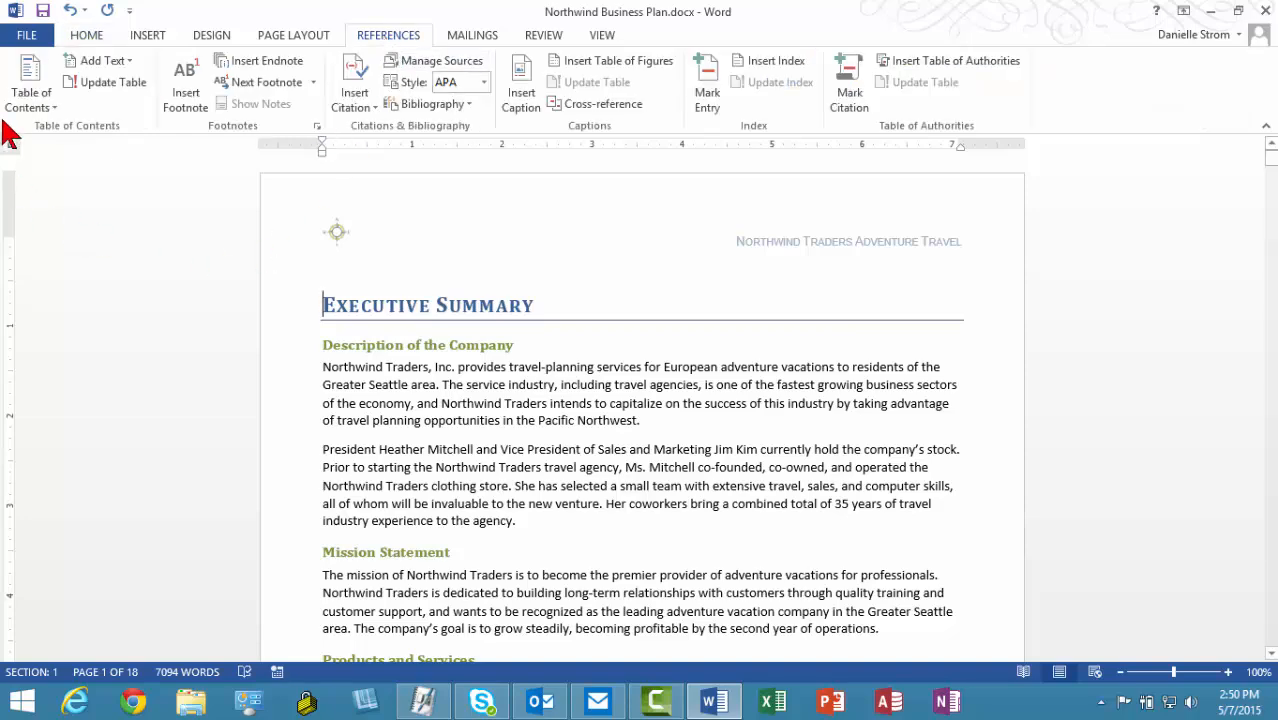
click(28, 98)
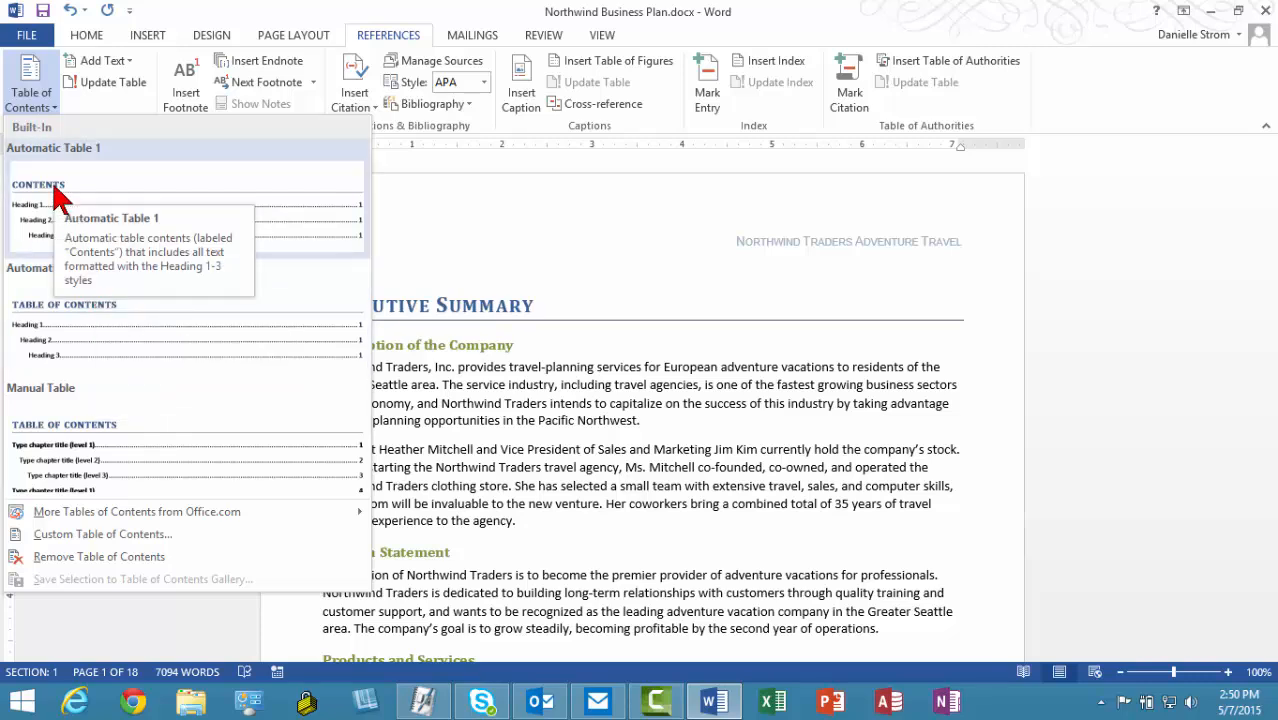
click(119, 322)
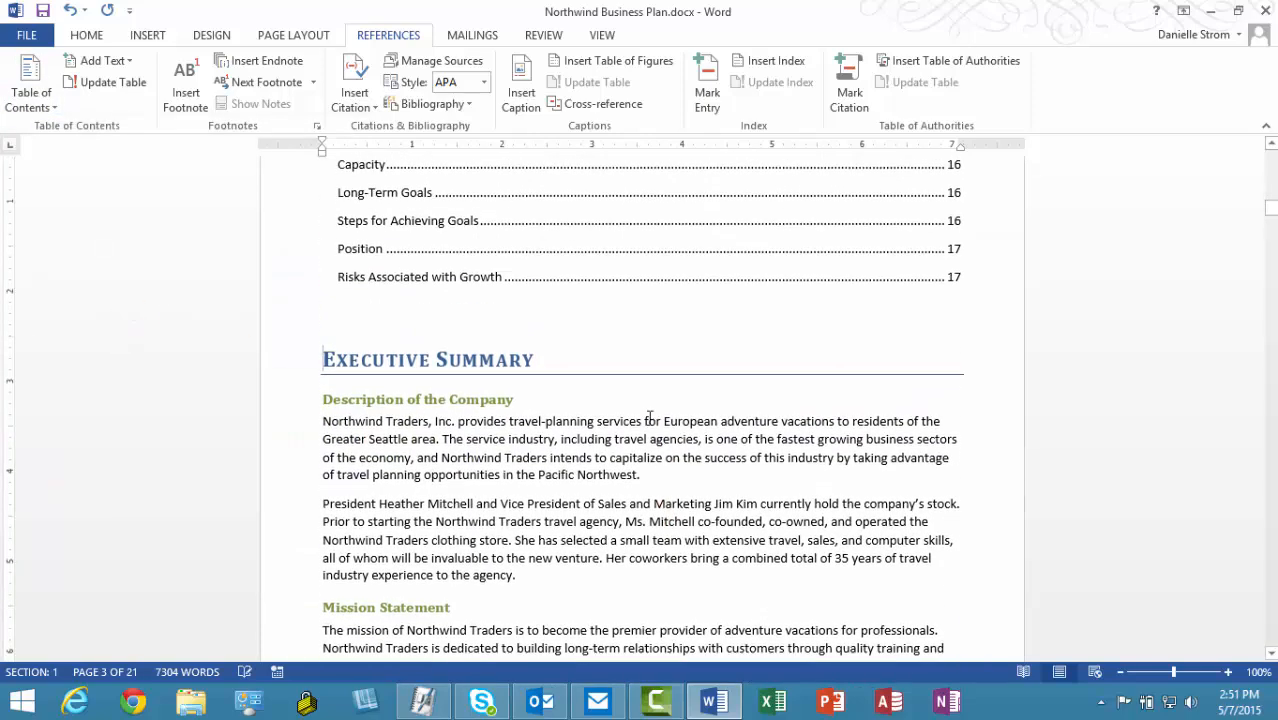
scroll(428, 388, up, 2)
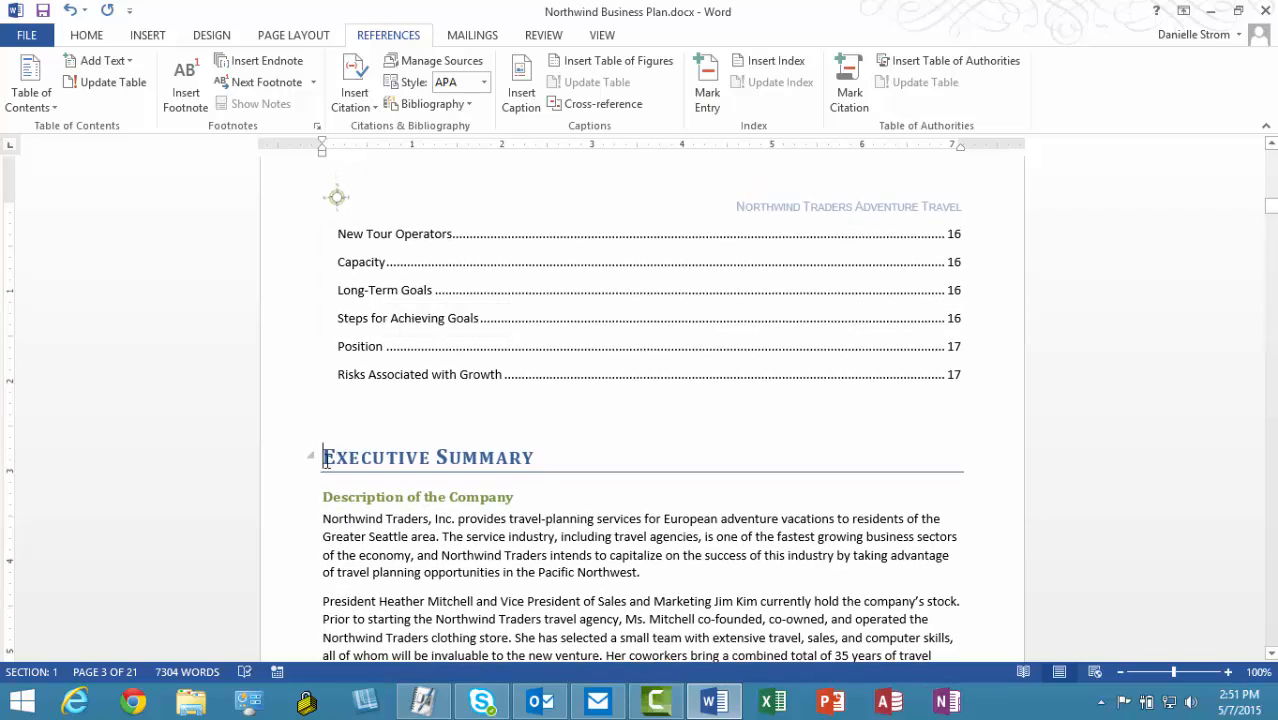
scroll(600, 364, up, 15)
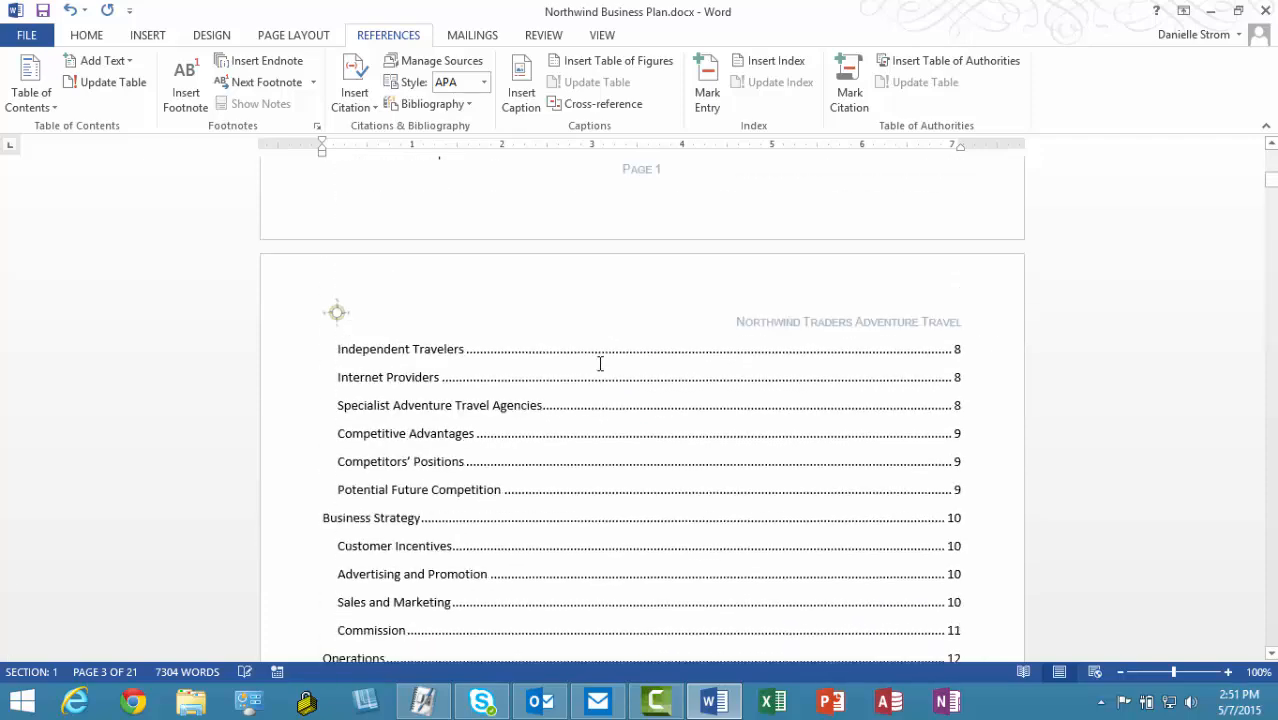
scroll(600, 364, up, 3)
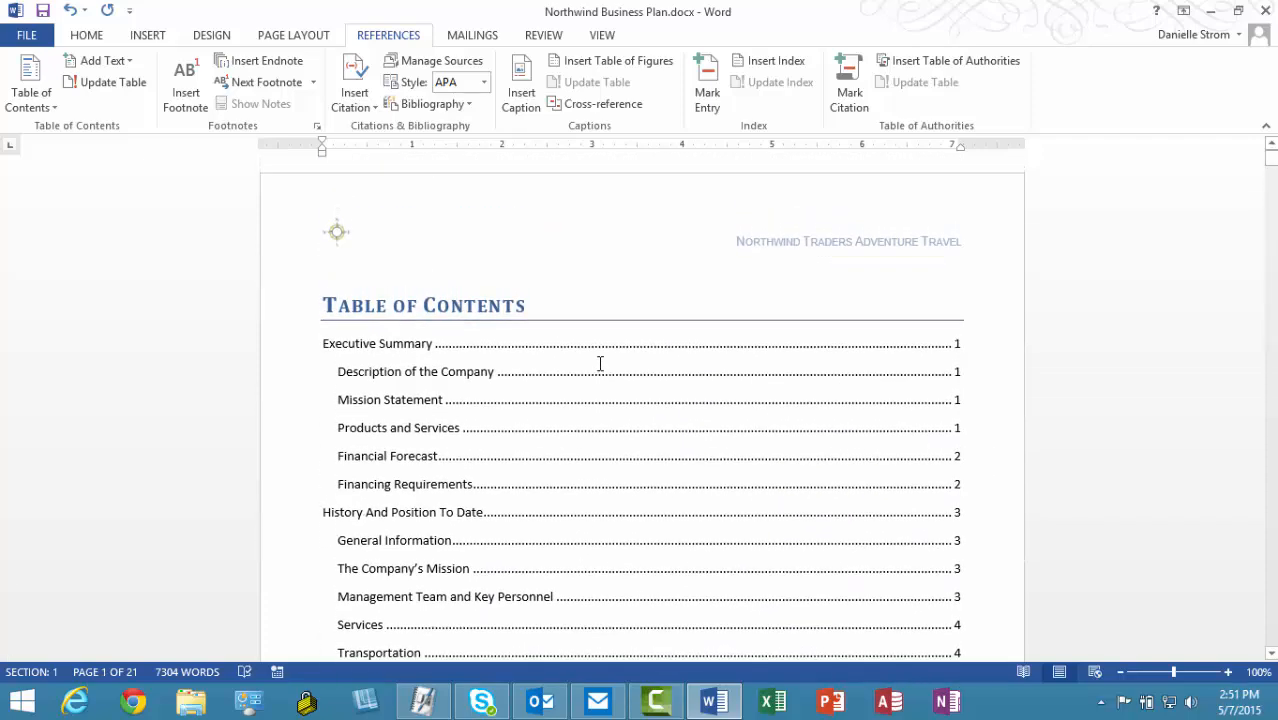
scroll(600, 364, down, 2)
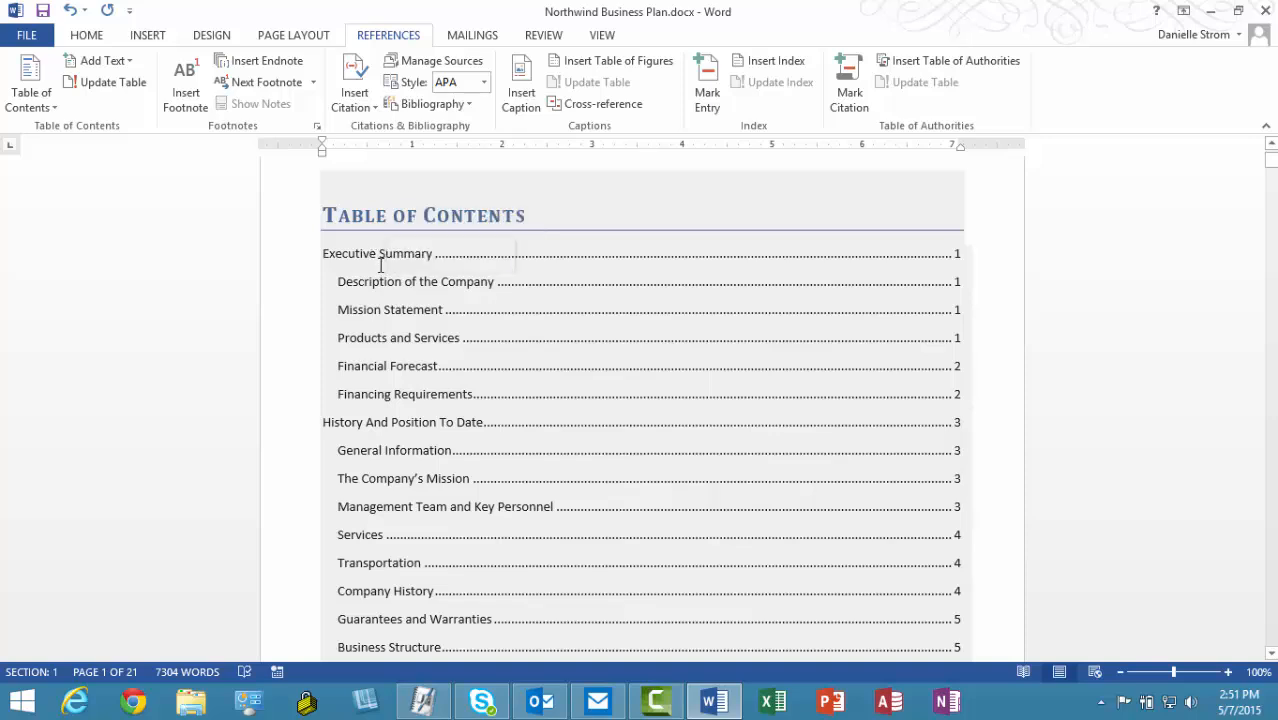
click(372, 254)
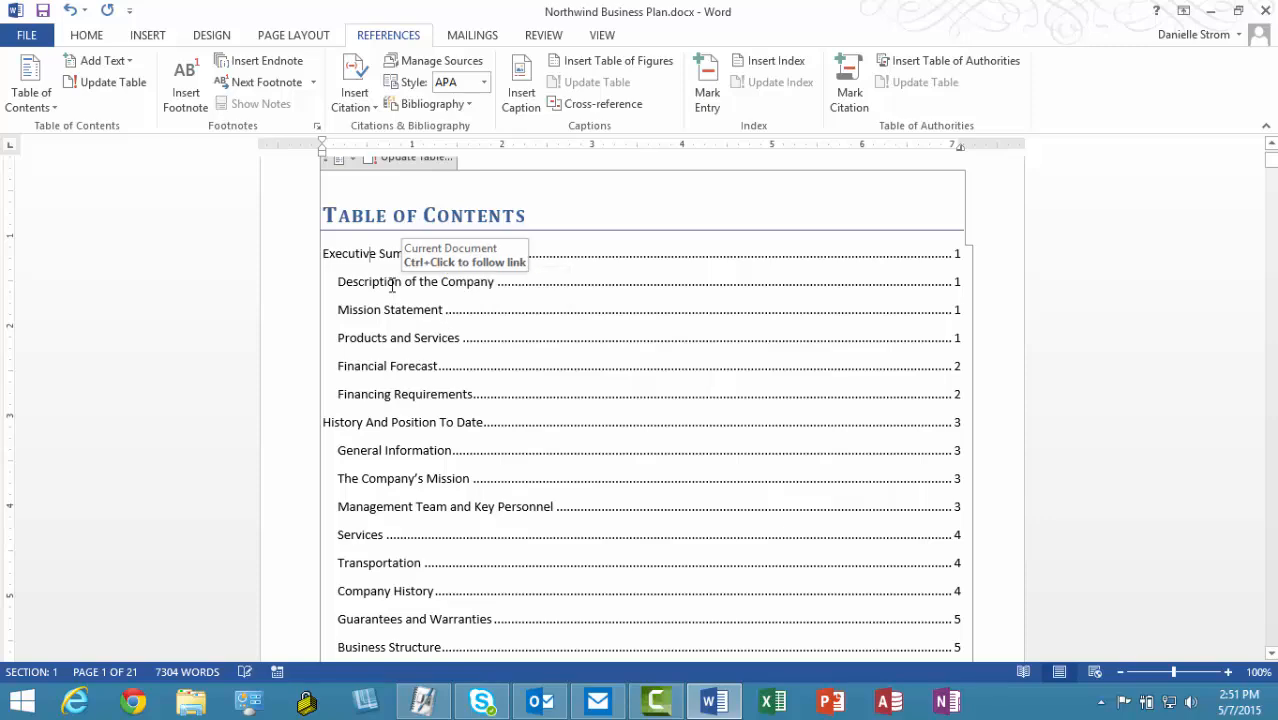
click(852, 337)
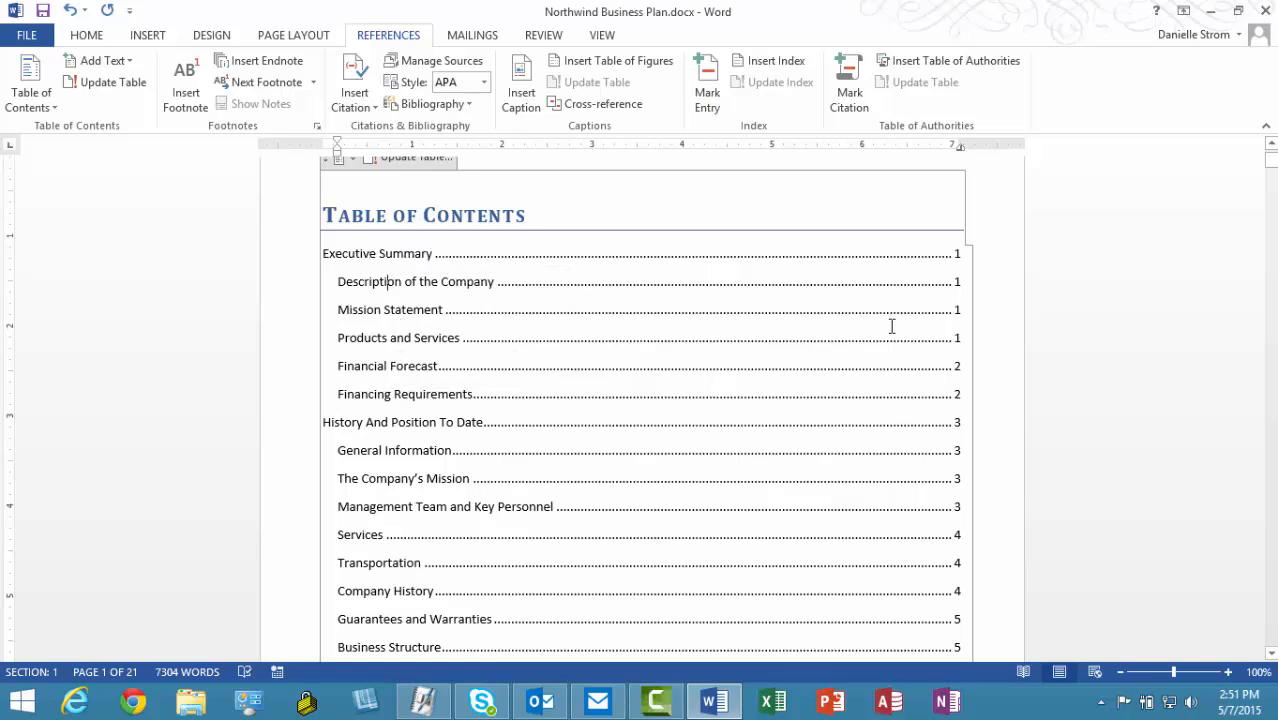
scroll(597, 356, down, 3)
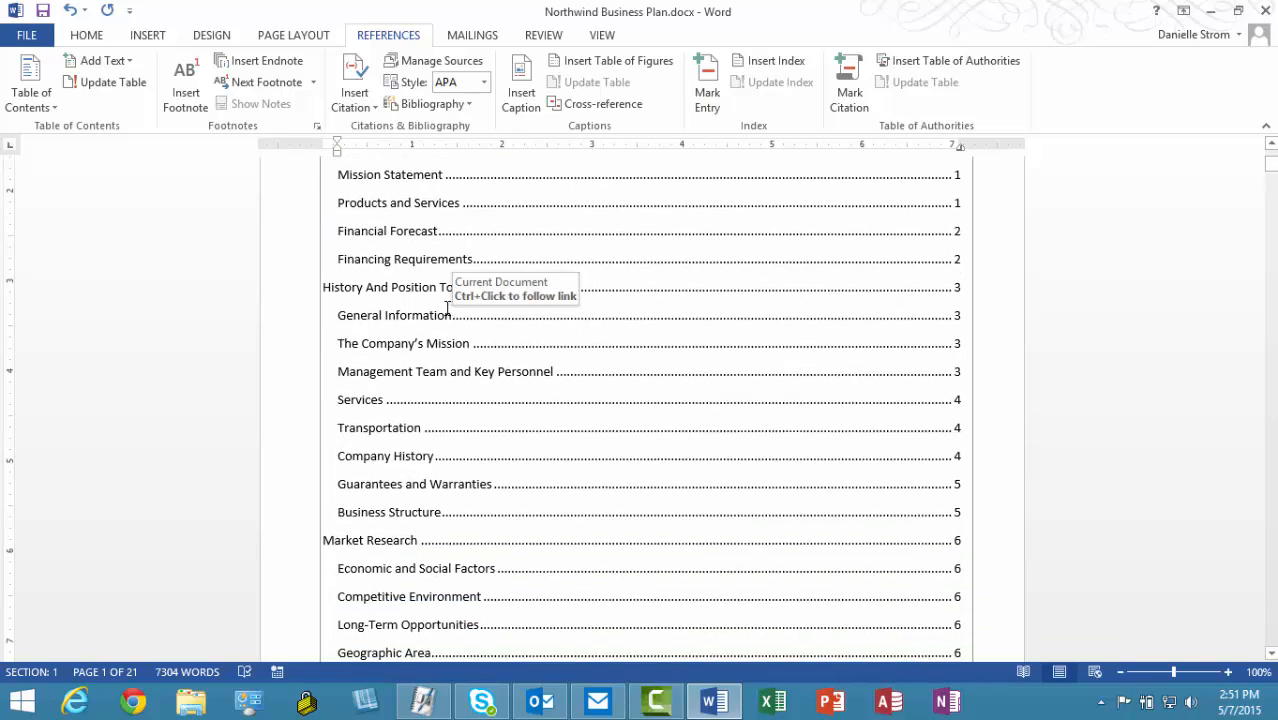
click(370, 288)
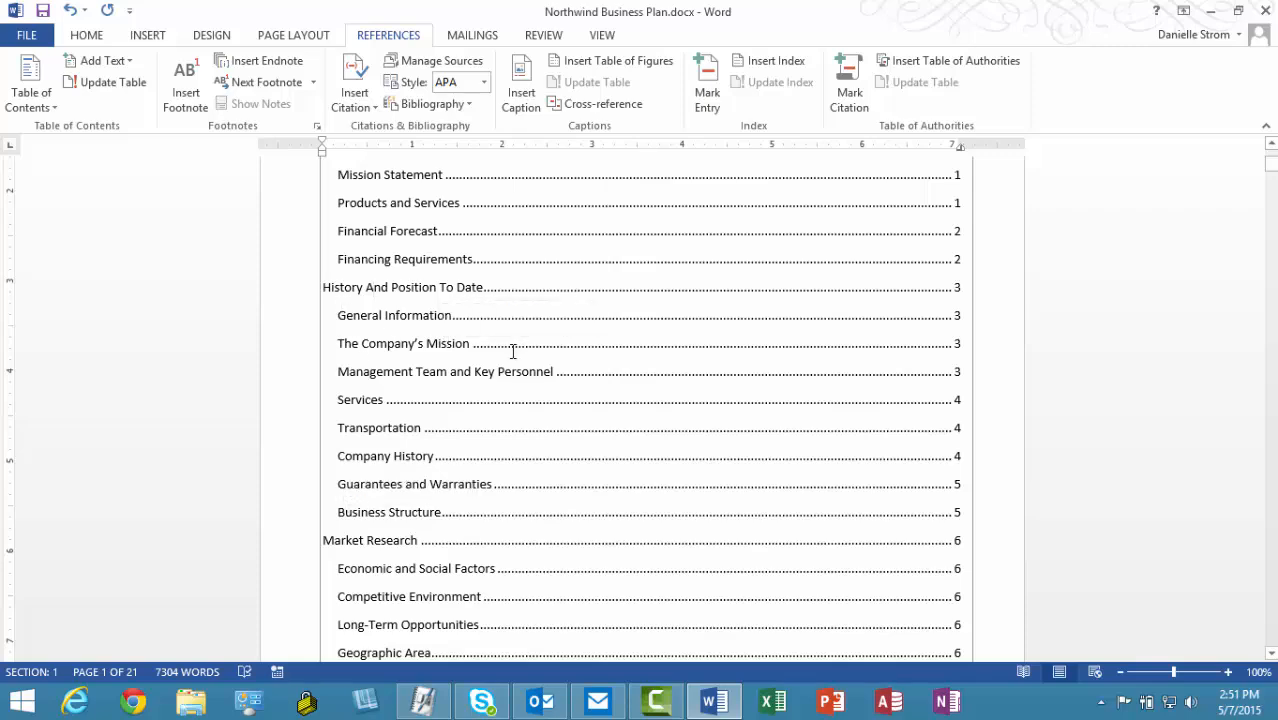
scroll(513, 350, up, 5)
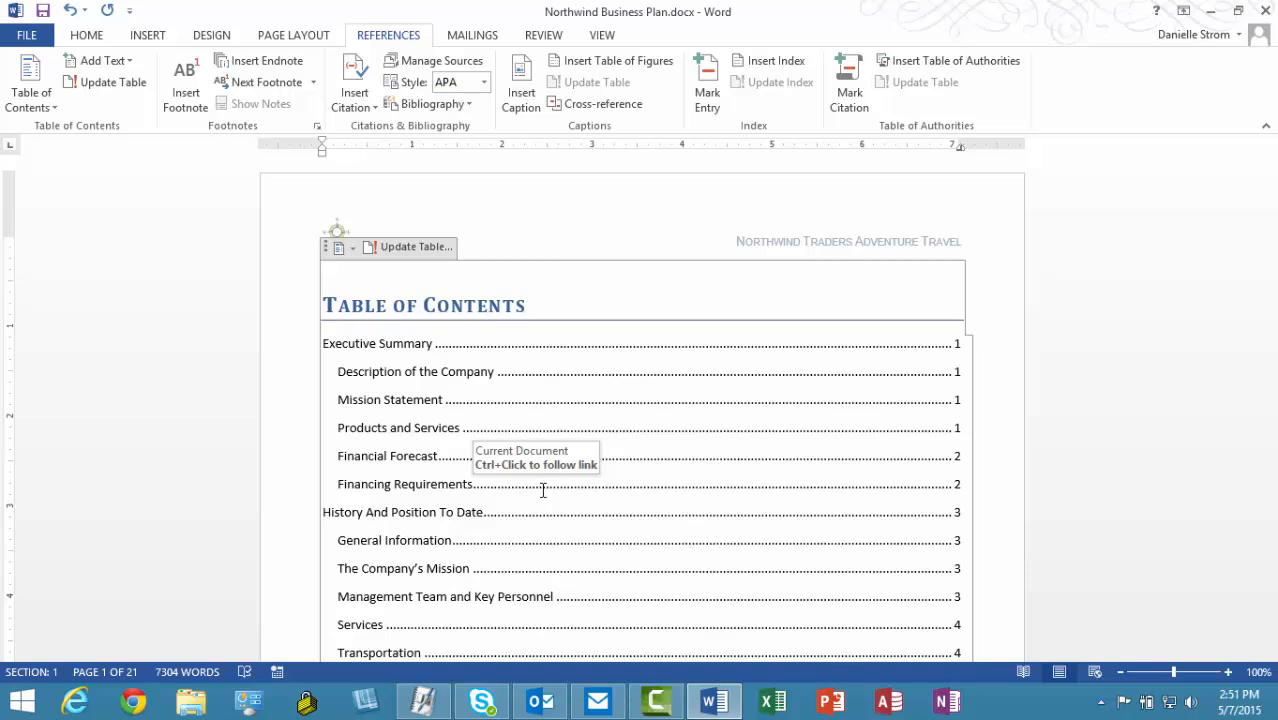
click(581, 430)
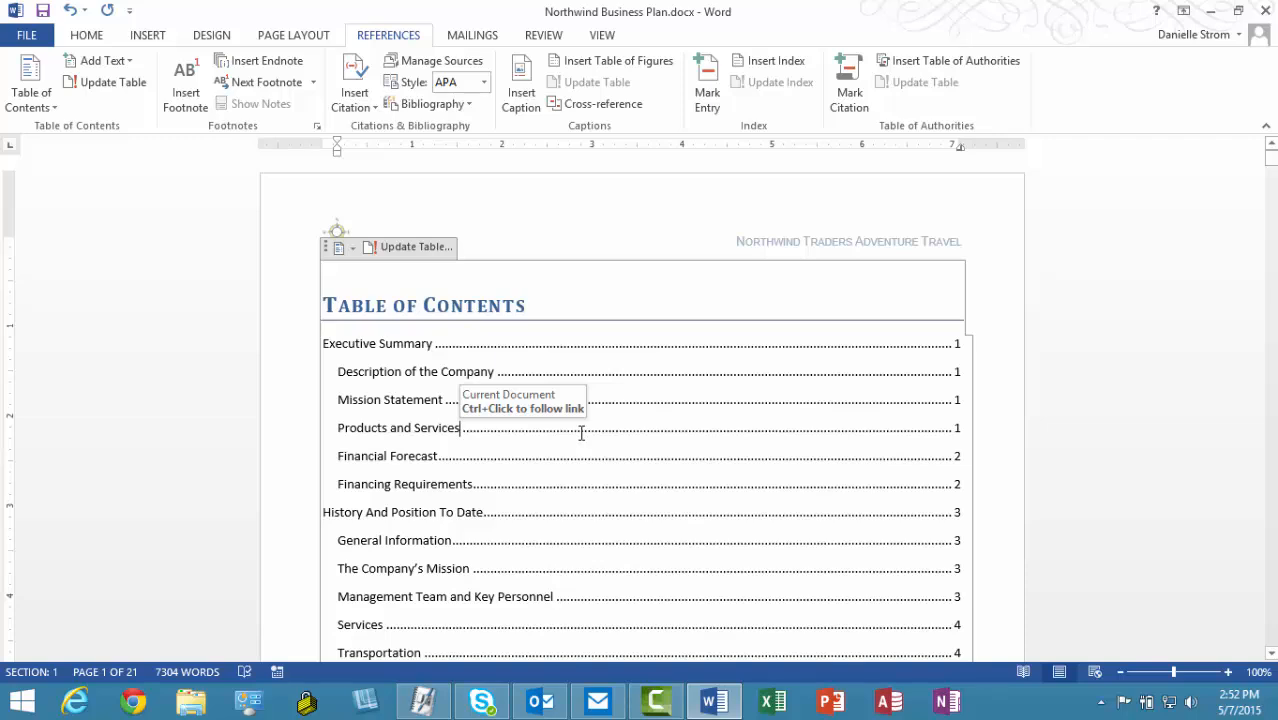
Step: Replace the table of contents with a custom one showing only 1 heading level
click(56, 100)
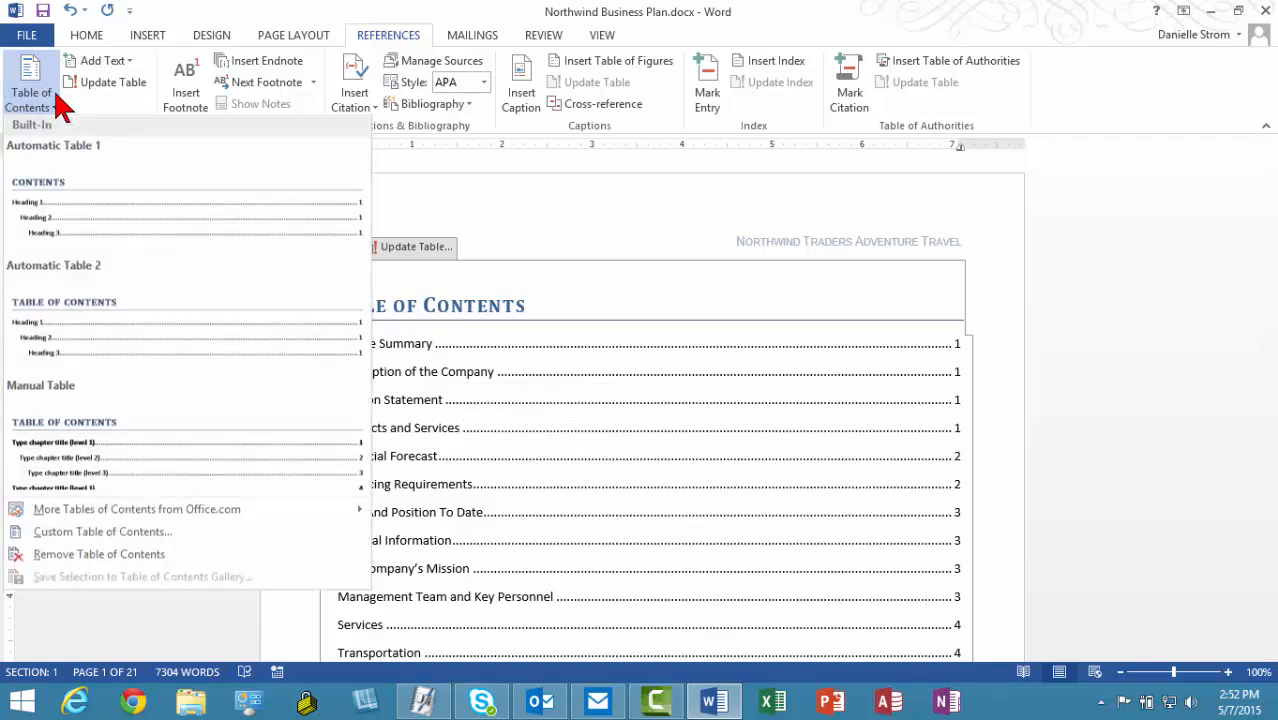
click(102, 534)
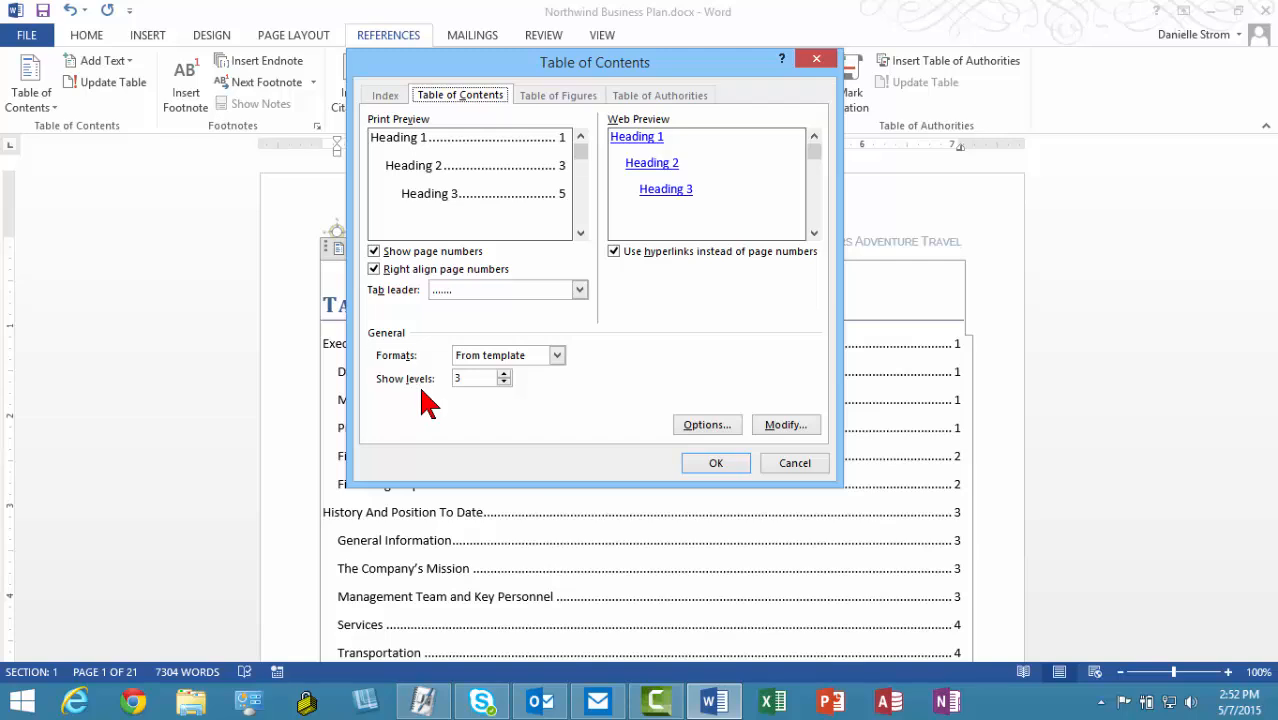
click(504, 382)
click(504, 382)
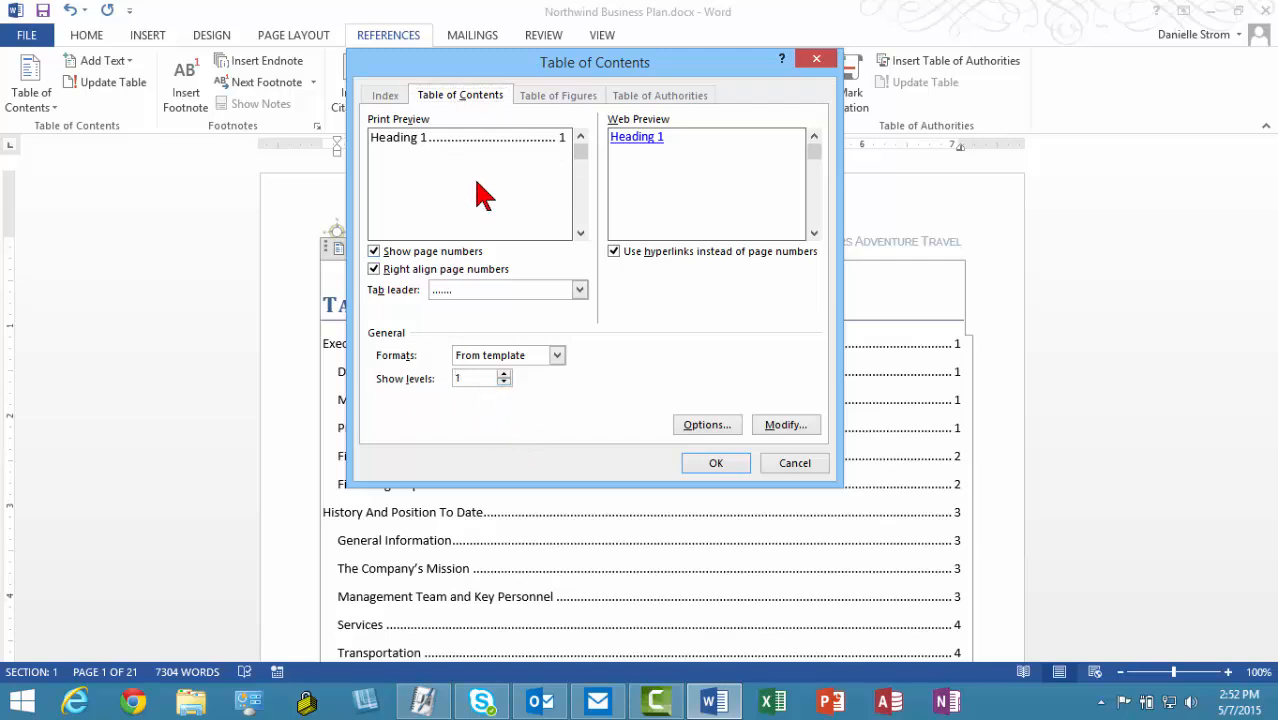
click(703, 465)
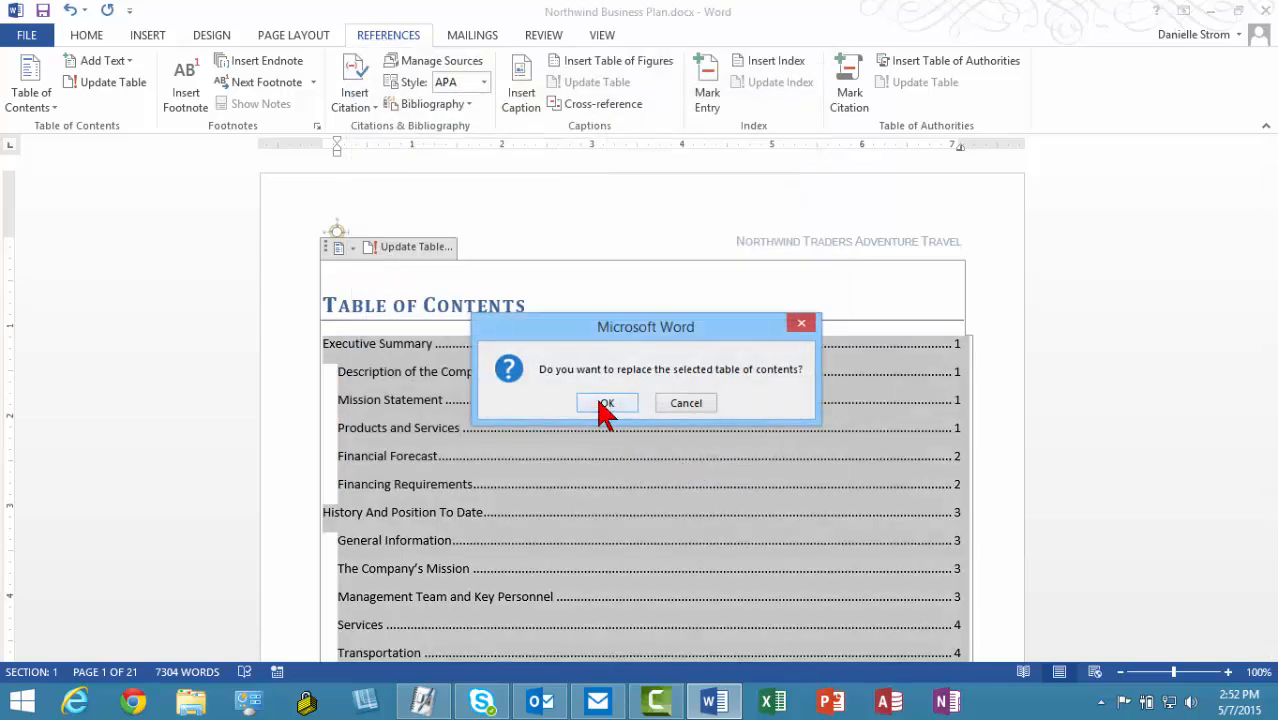
click(605, 404)
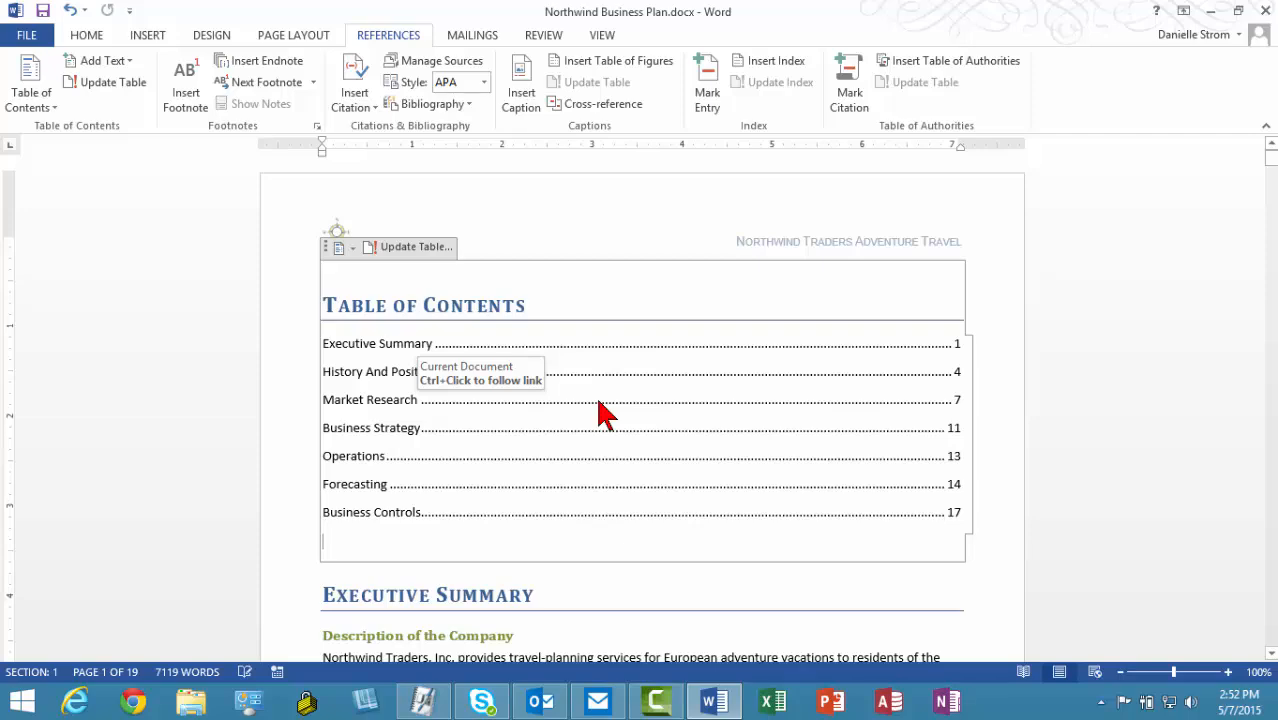
Step: Insert a page break before Executive Summary so the table of contents stands alone on page 1
scroll(603, 405, down, 3)
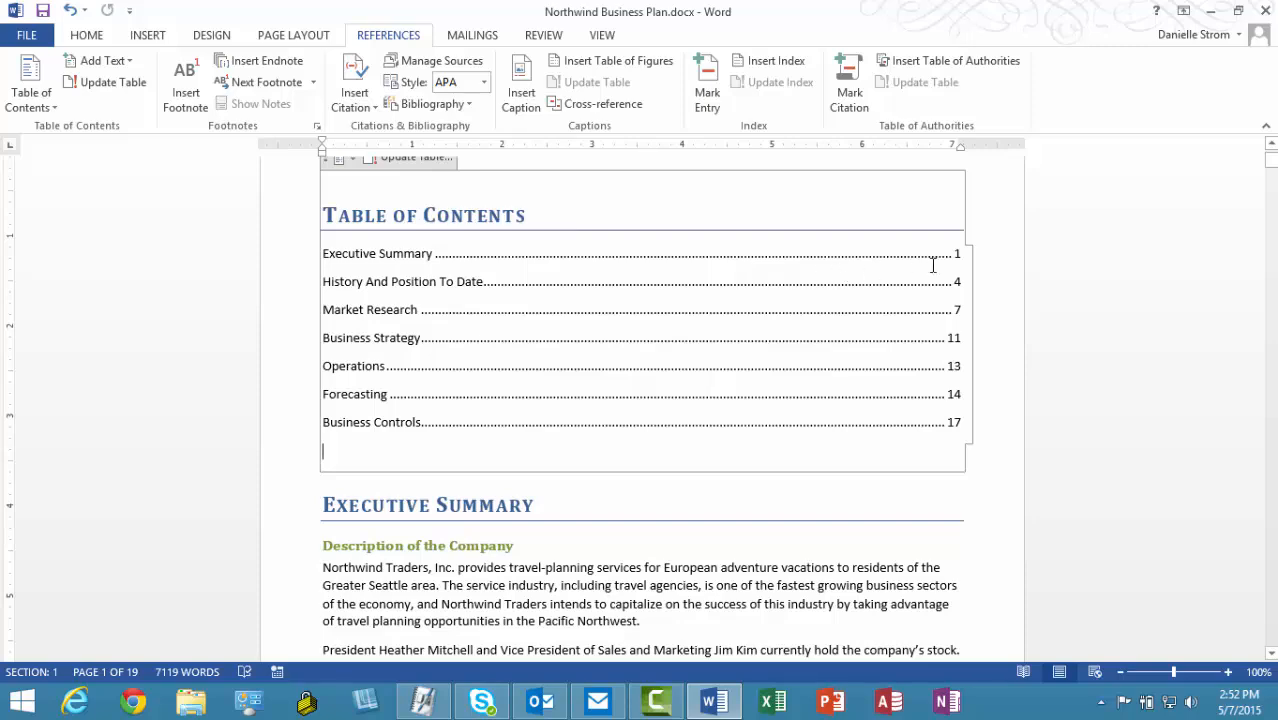
scroll(653, 379, down, 3)
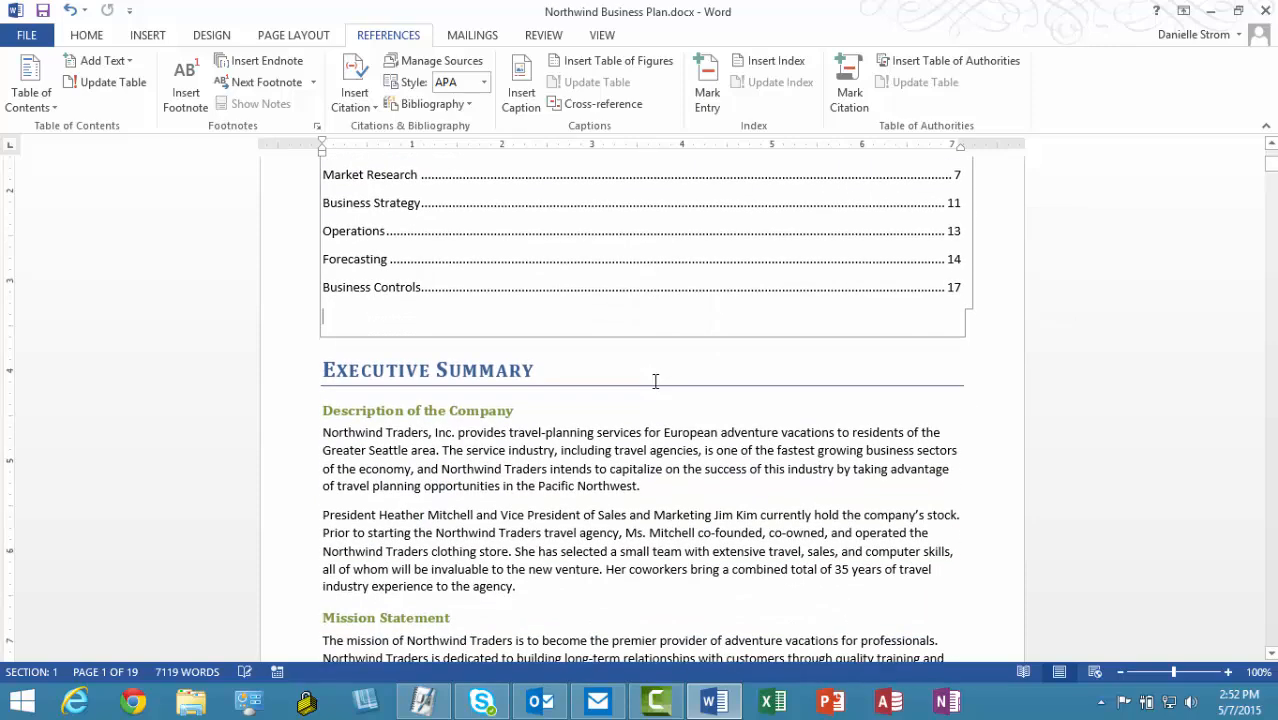
click(327, 370)
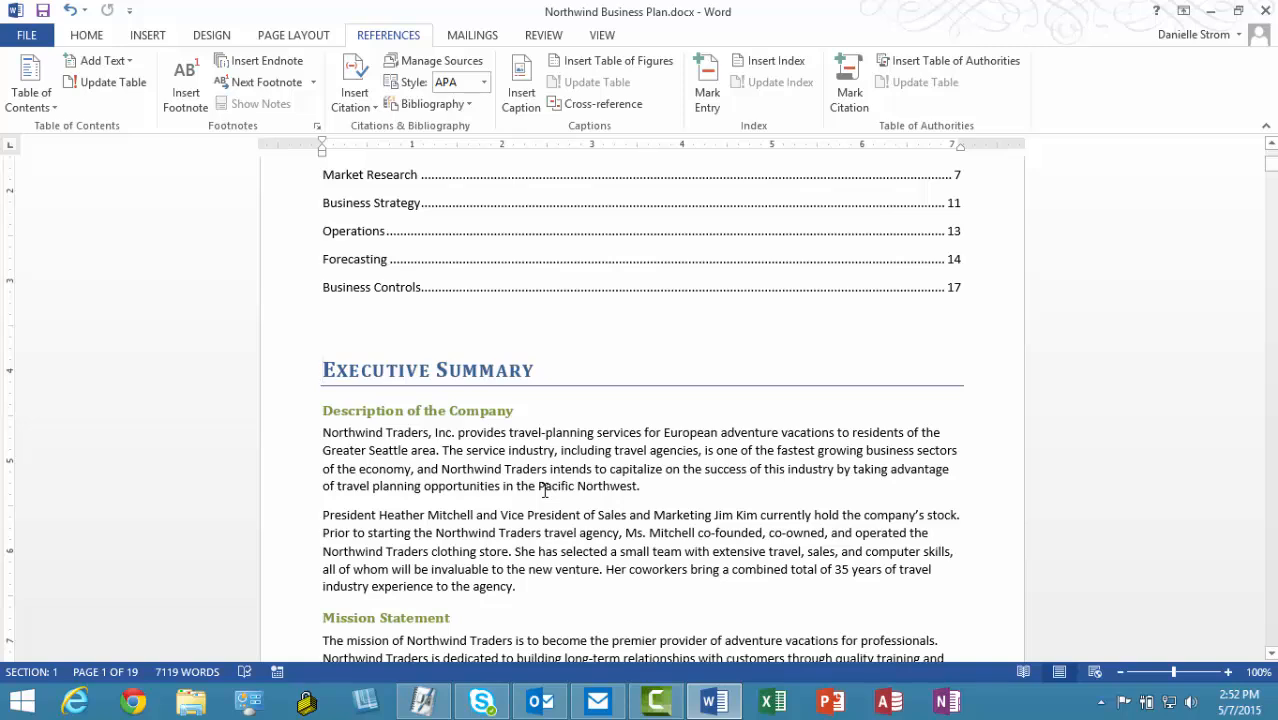
key(ctrl+Return)
scroll(538, 505, down, 5)
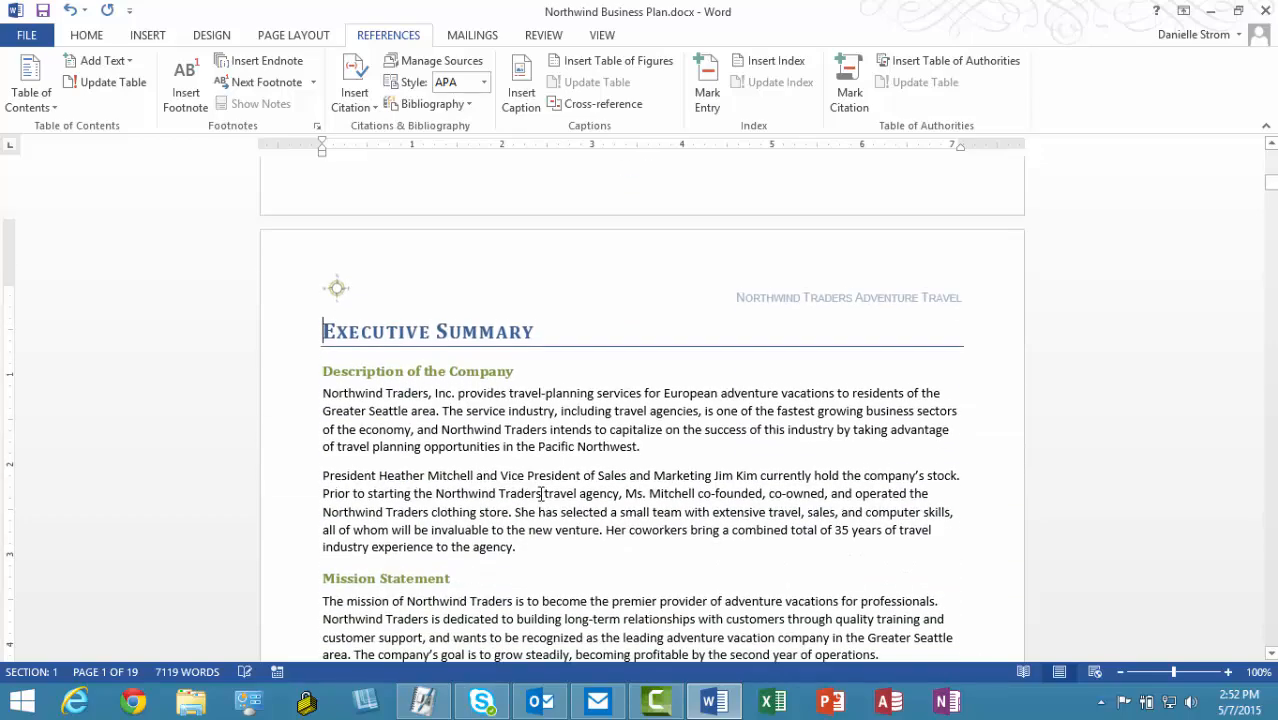
scroll(542, 500, up, 15)
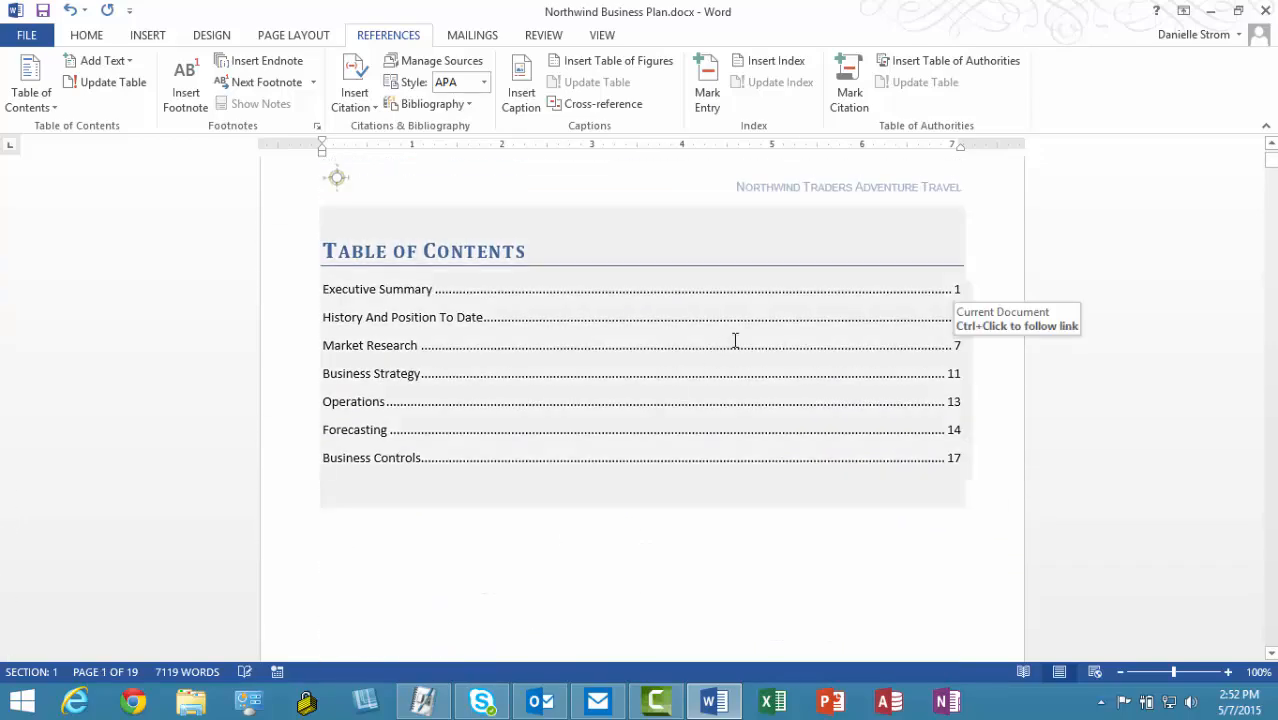
Step: Update the entire table of contents, then follow its History And Position To Date link
right_click(625, 345)
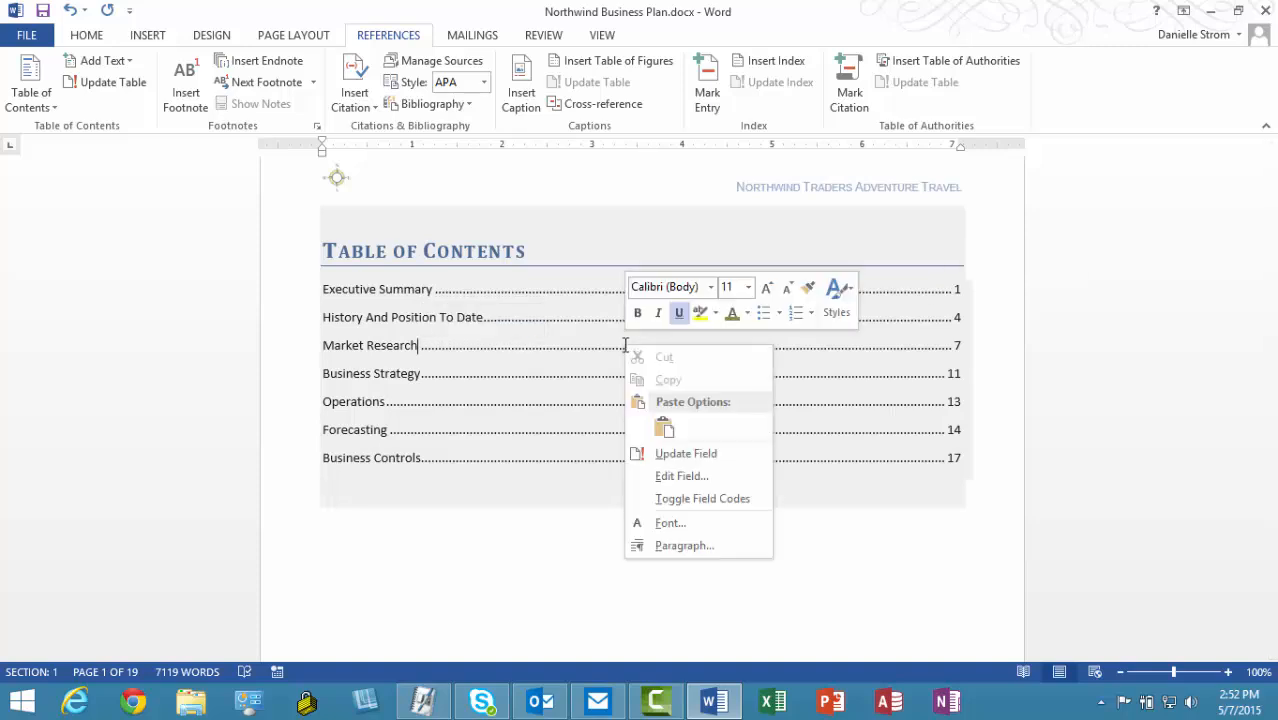
click(690, 453)
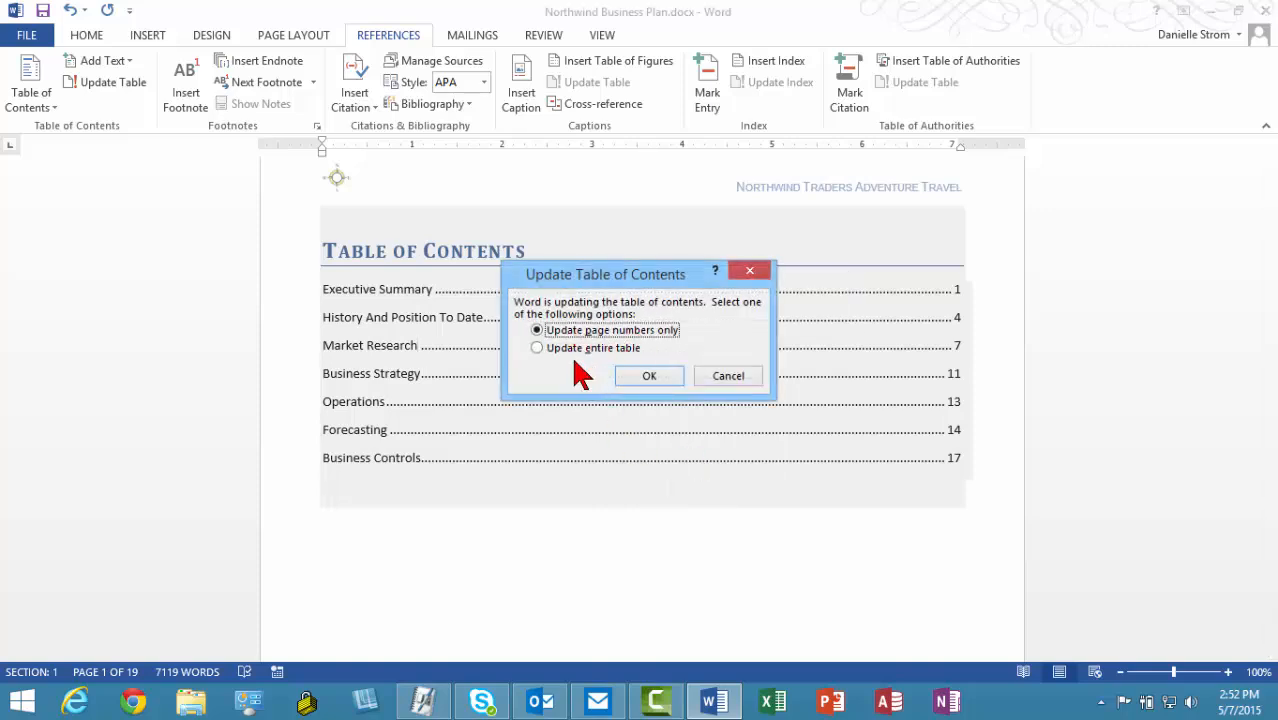
click(553, 349)
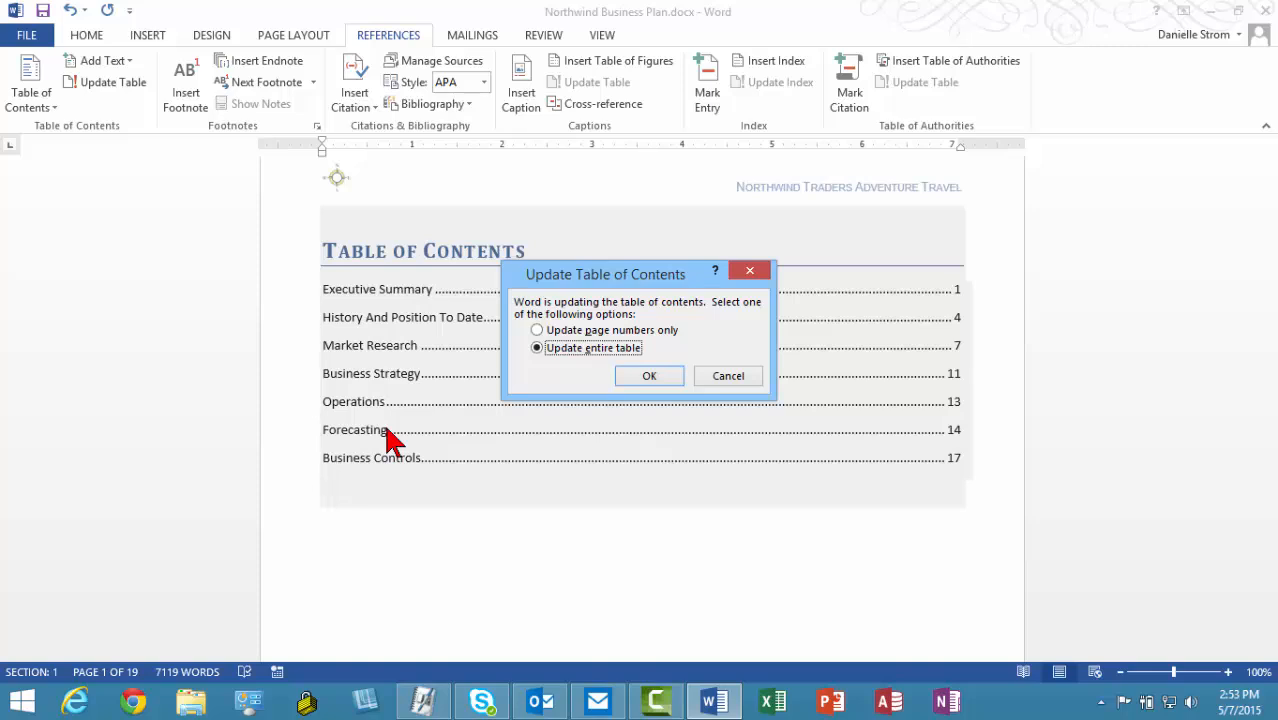
click(656, 376)
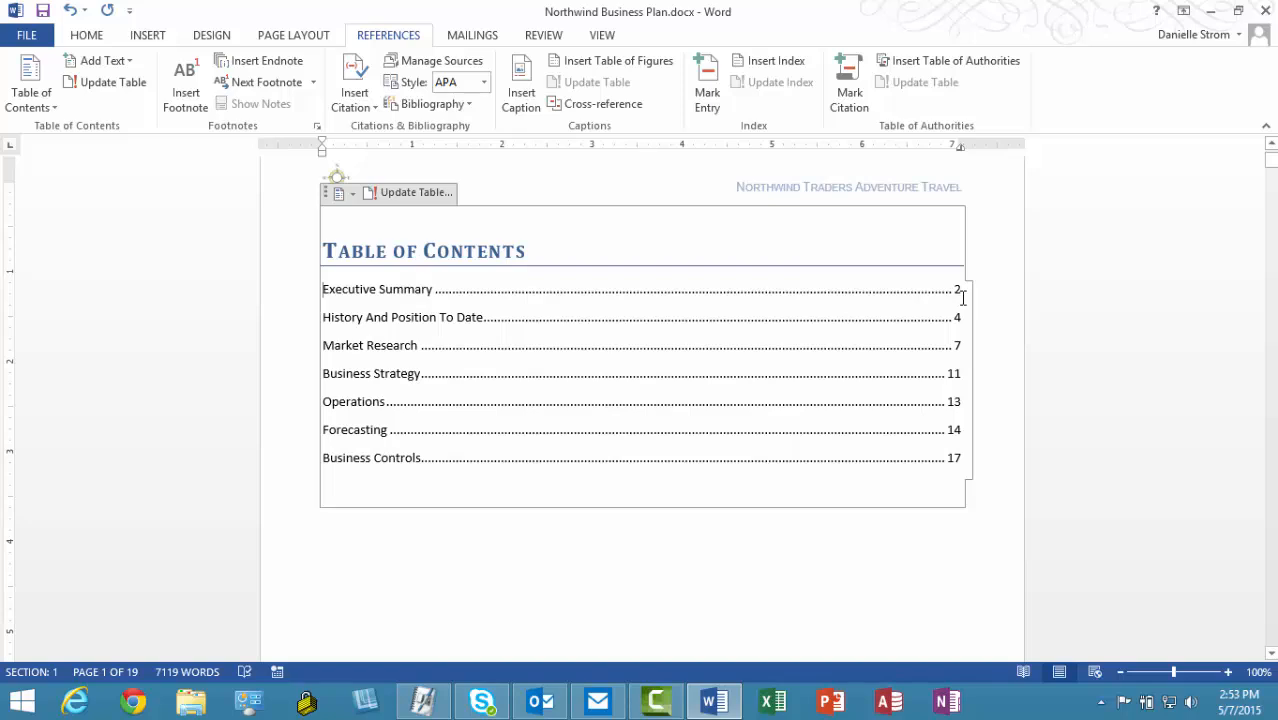
ctrl+click(408, 317)
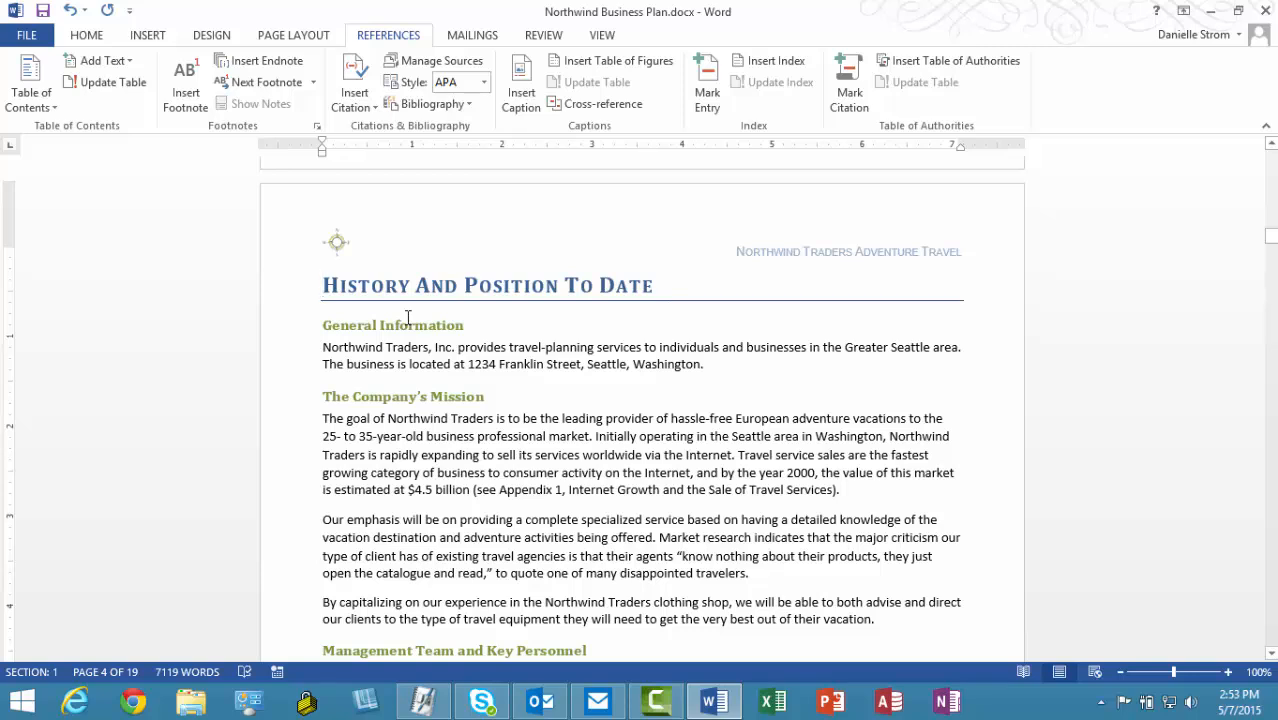
Step: Rename the History And Position To Date heading to 'History of the Company'
drag(426, 285, 640, 285)
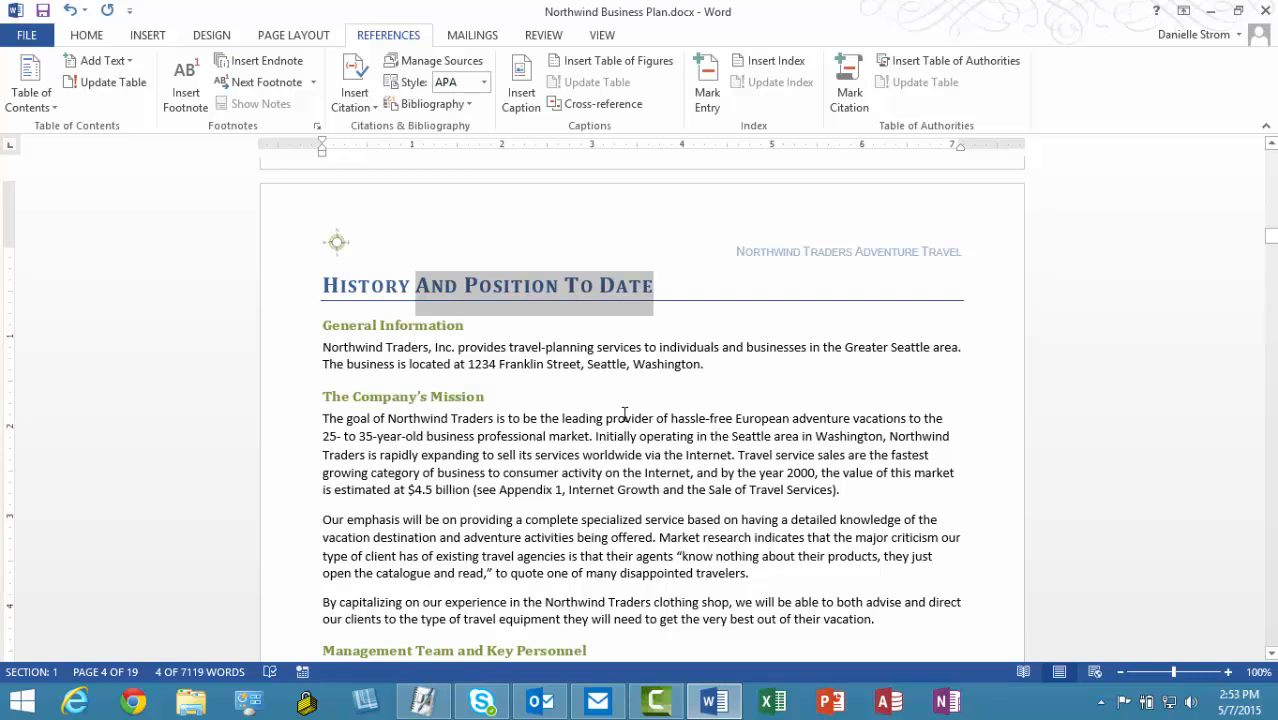
text(of the Com)
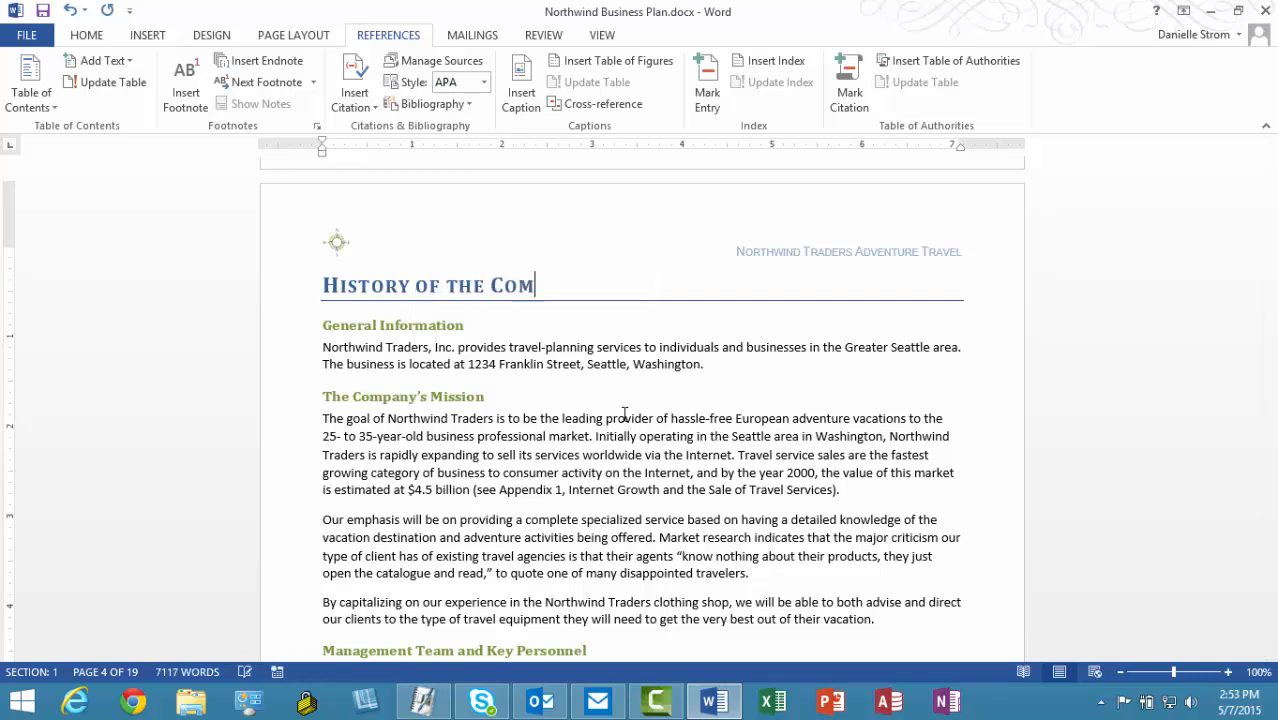
text(pany)
drag(1271, 238, 1271, 156)
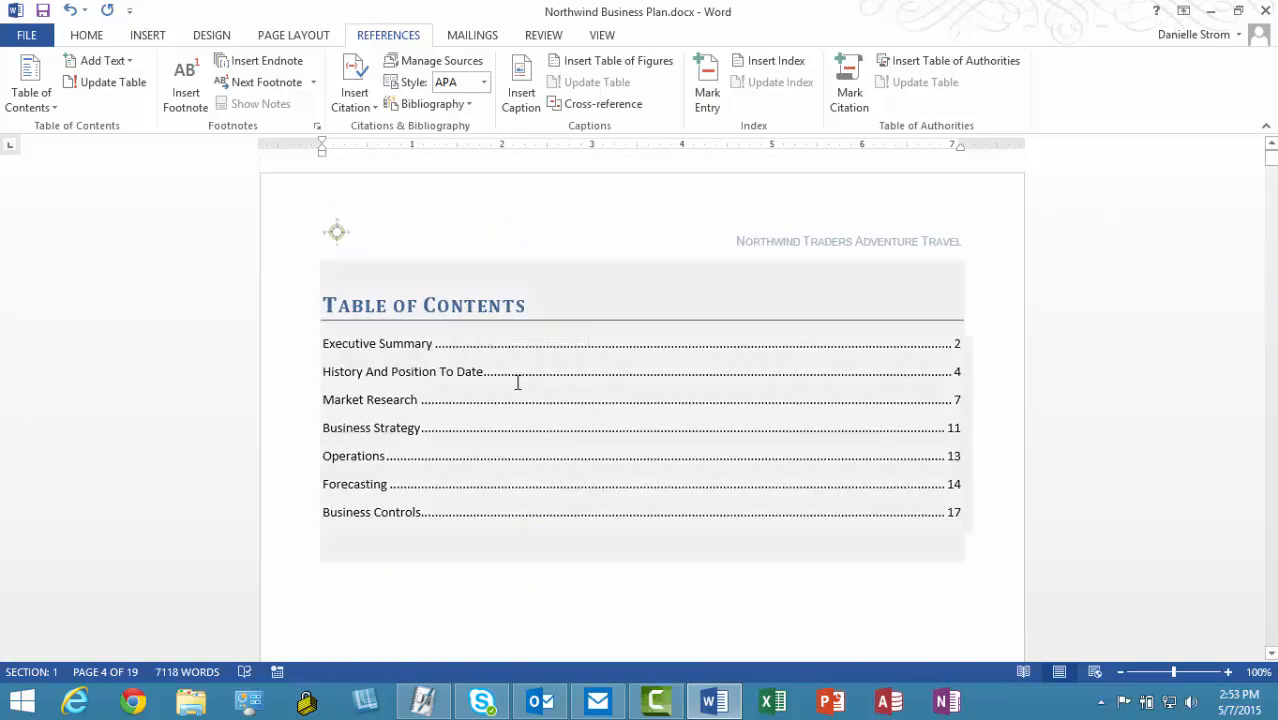
Step: Update the entire table of contents to list History of the Company on page 4
right_click(517, 382)
click(595, 491)
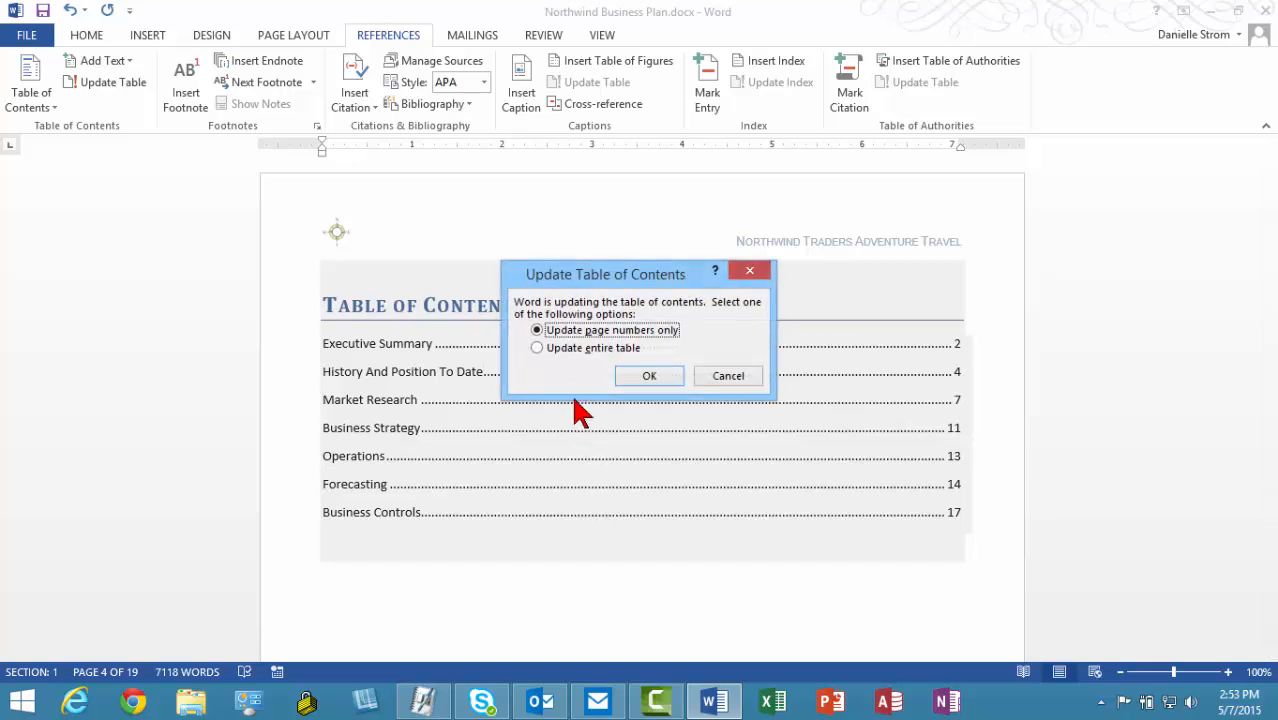
click(563, 349)
click(630, 378)
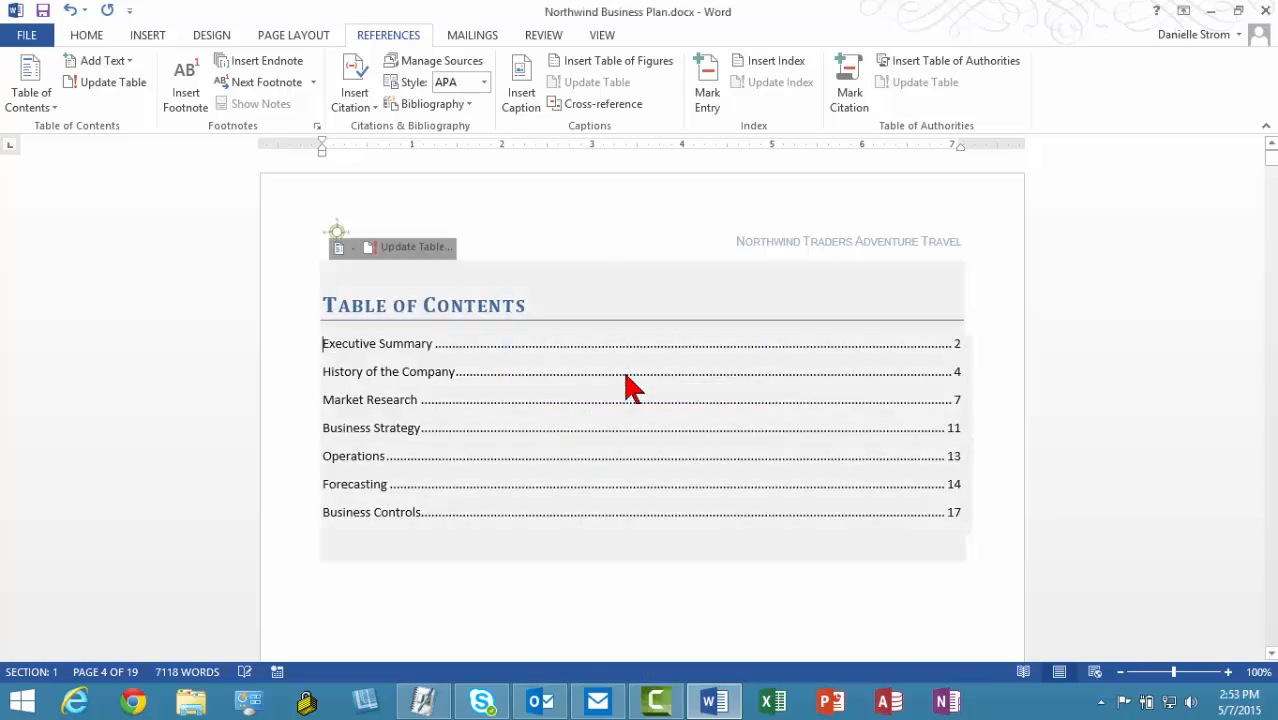